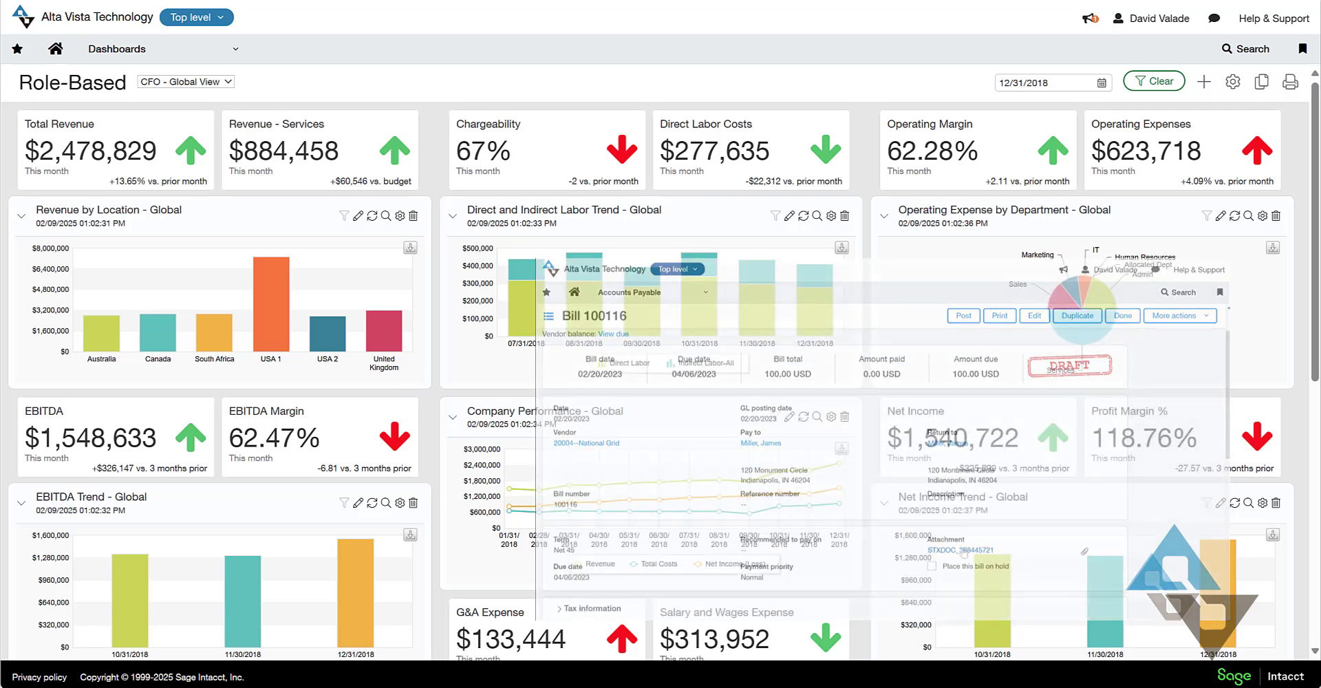
Open the Accounts Payable bills list and look at the bill upload options without creating any bills
left_click(235, 47)
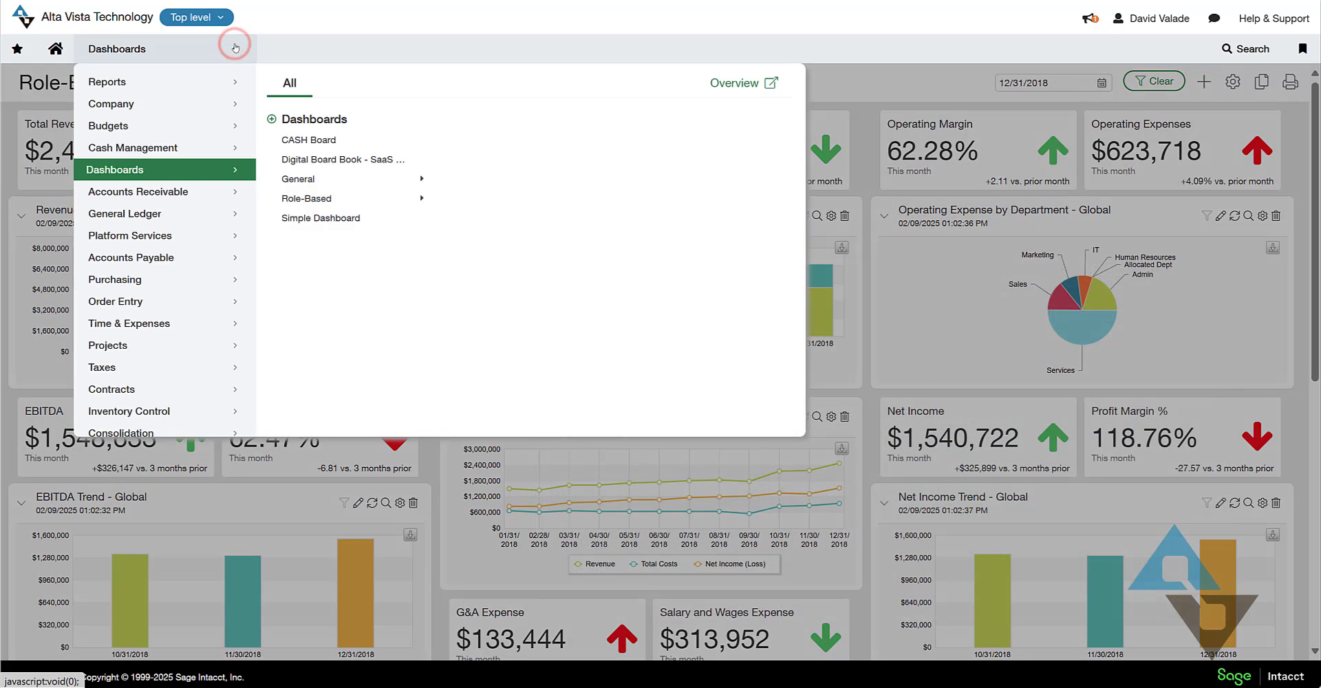
mouse_move(137, 265)
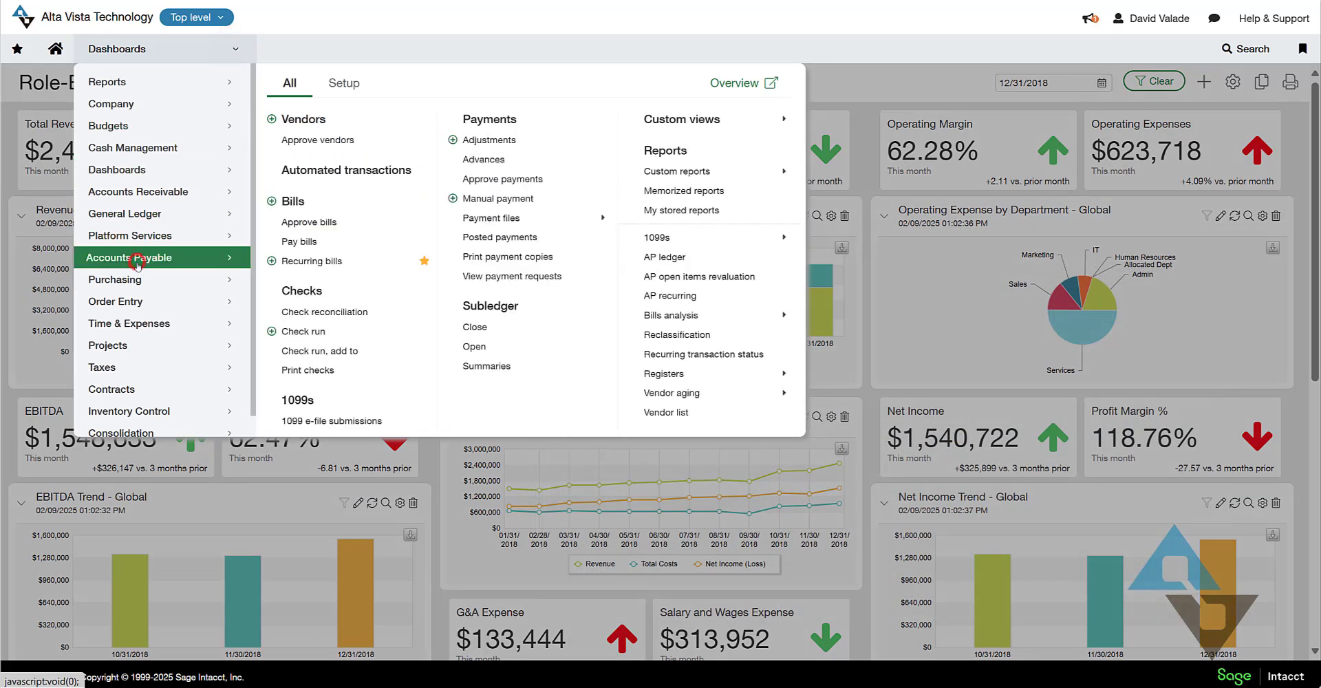
left_click(292, 201)
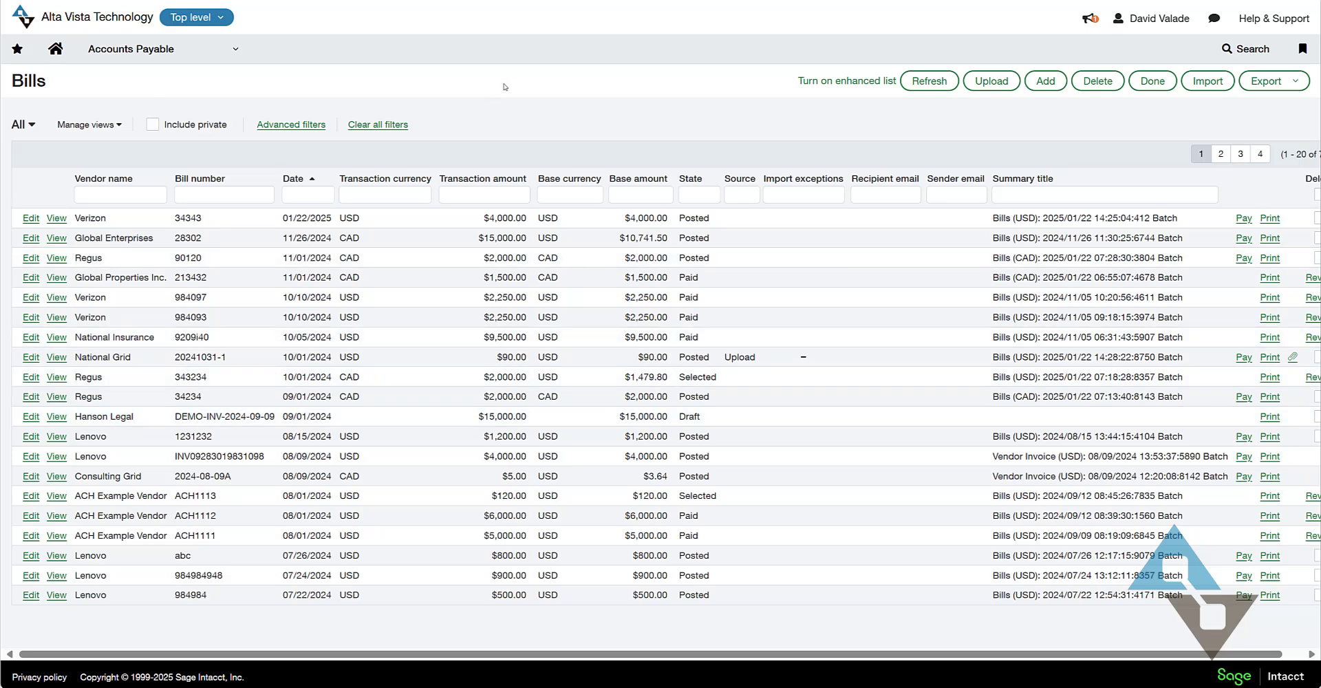
left_click(979, 82)
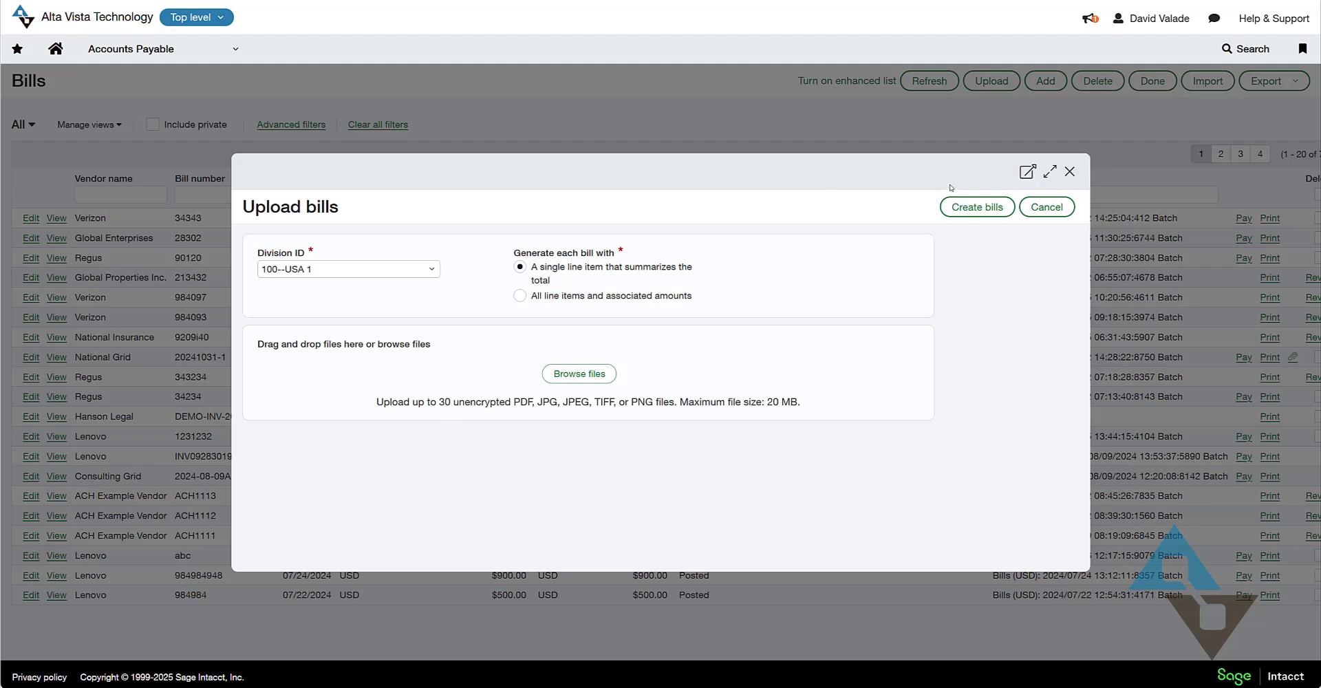
left_click(1046, 208)
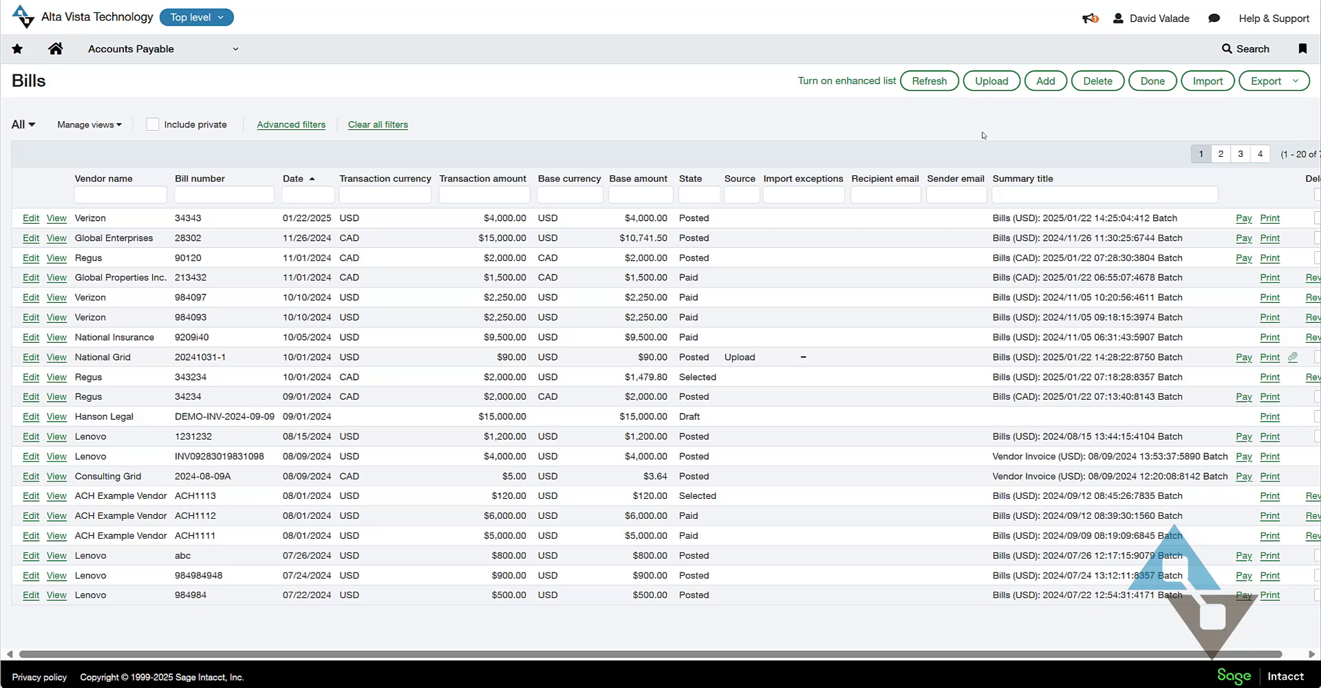
Open the list of Purchase Order transactions in Purchasing
left_click(174, 53)
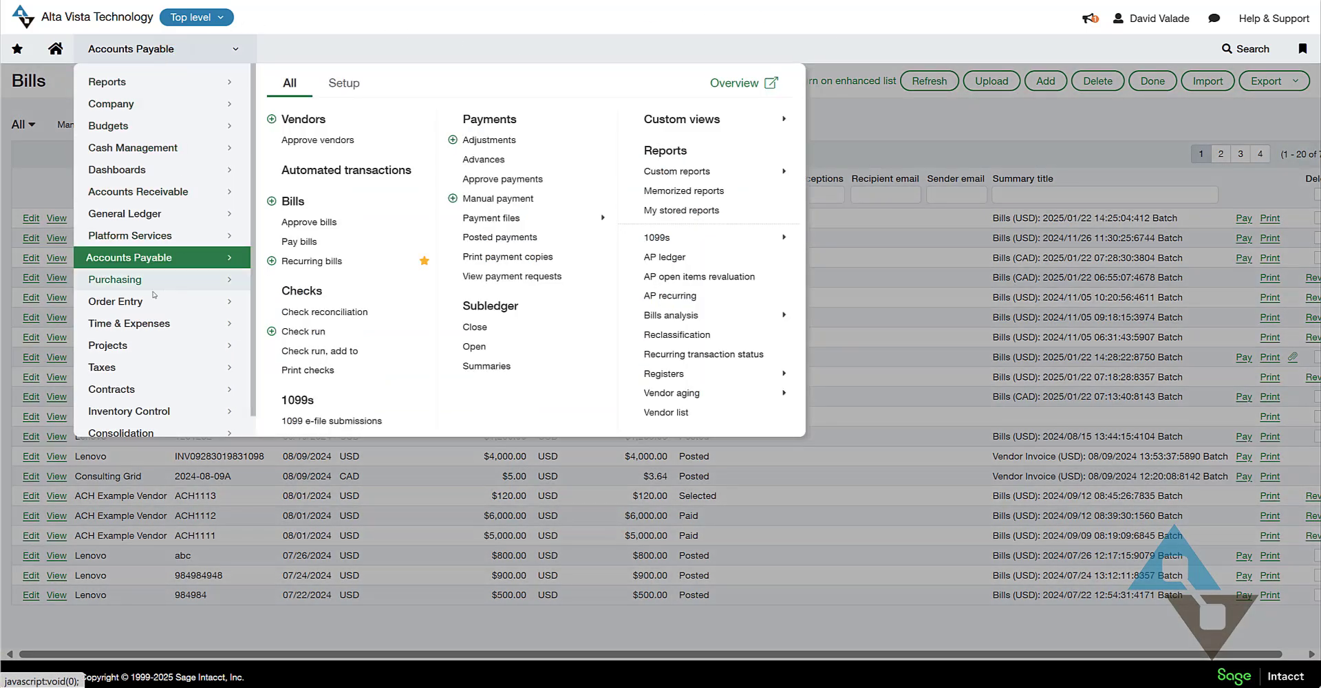
left_click(113, 281)
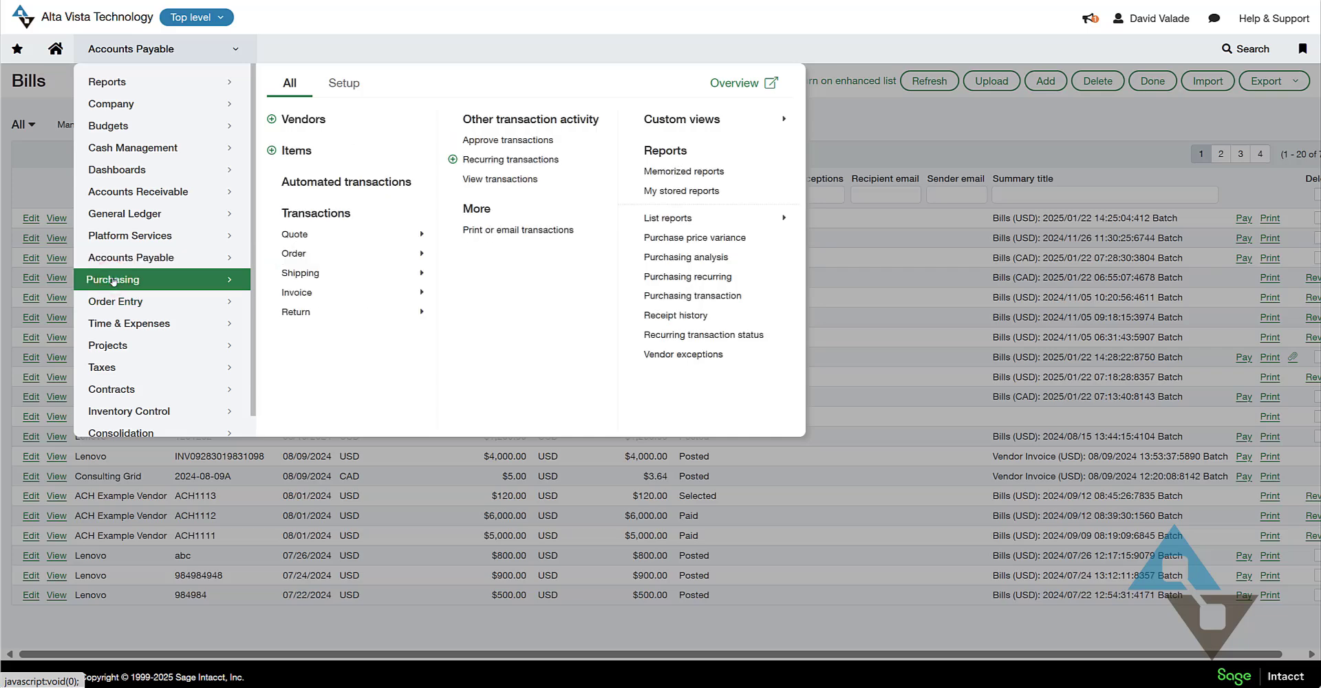
left_click(300, 254)
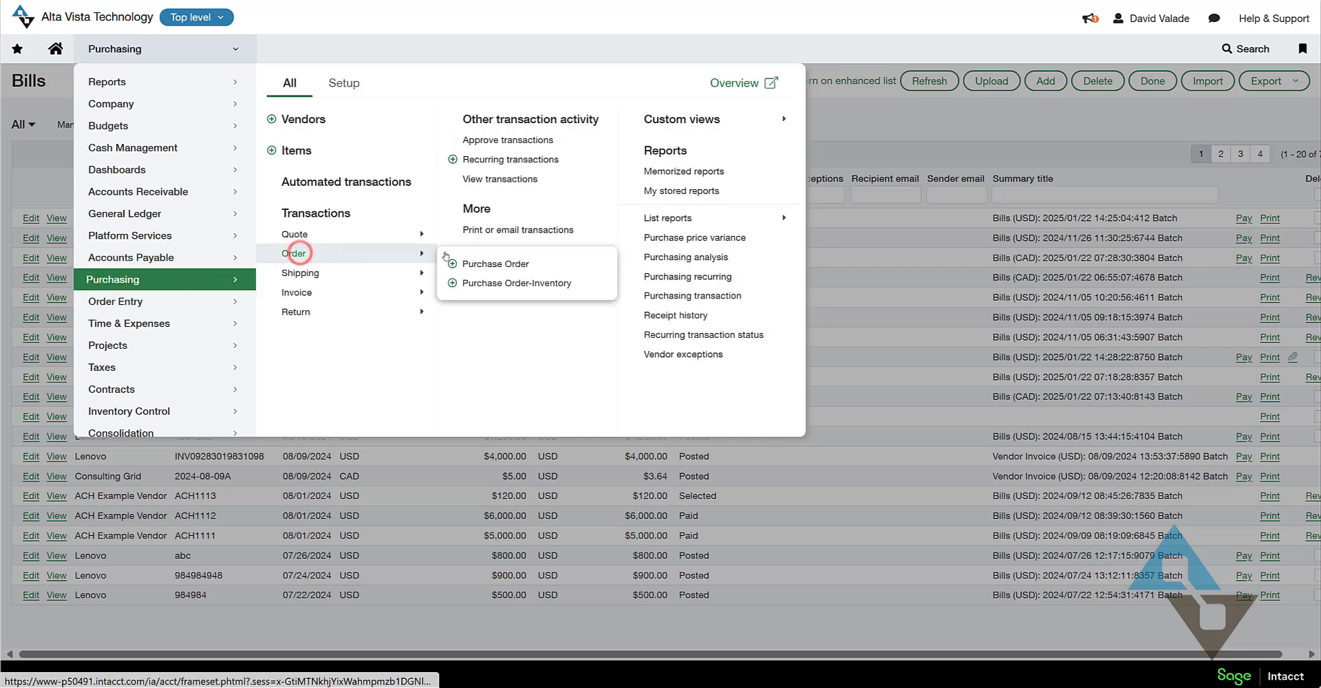
left_click(478, 262)
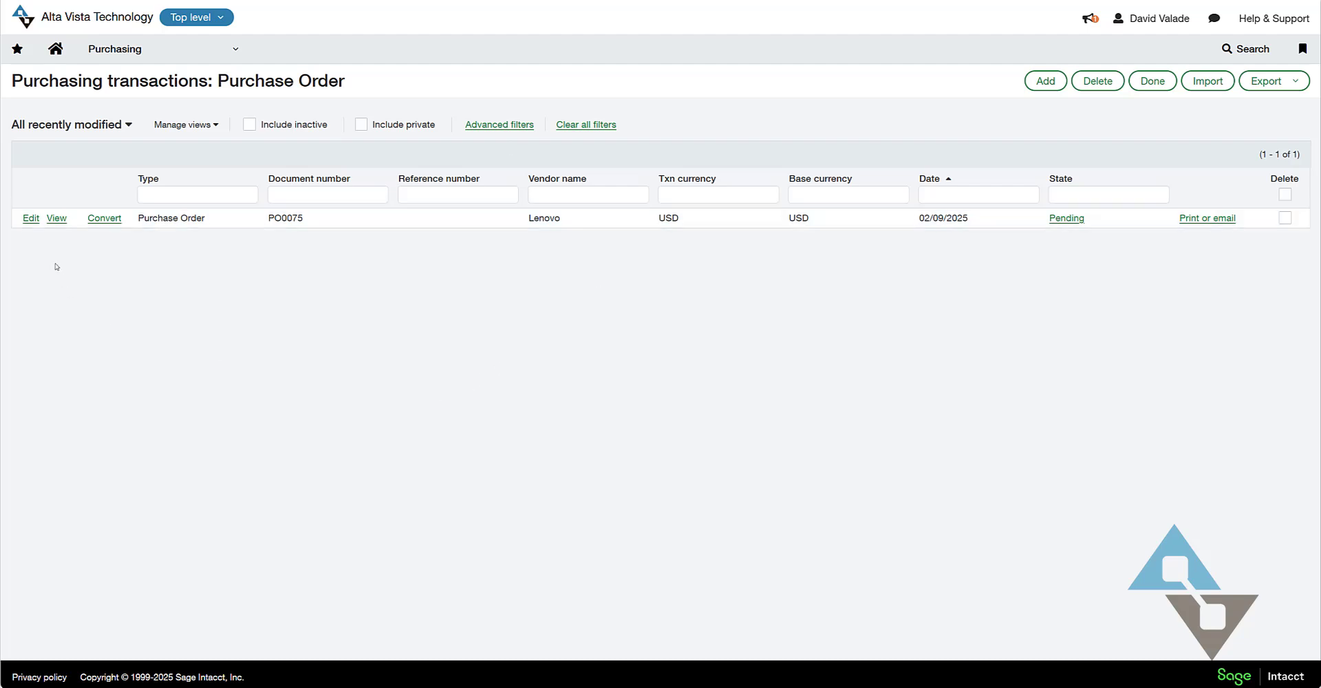
Review the details and line entries of Lenovo purchase order PO0075, and return to the purchase order list
left_click(55, 218)
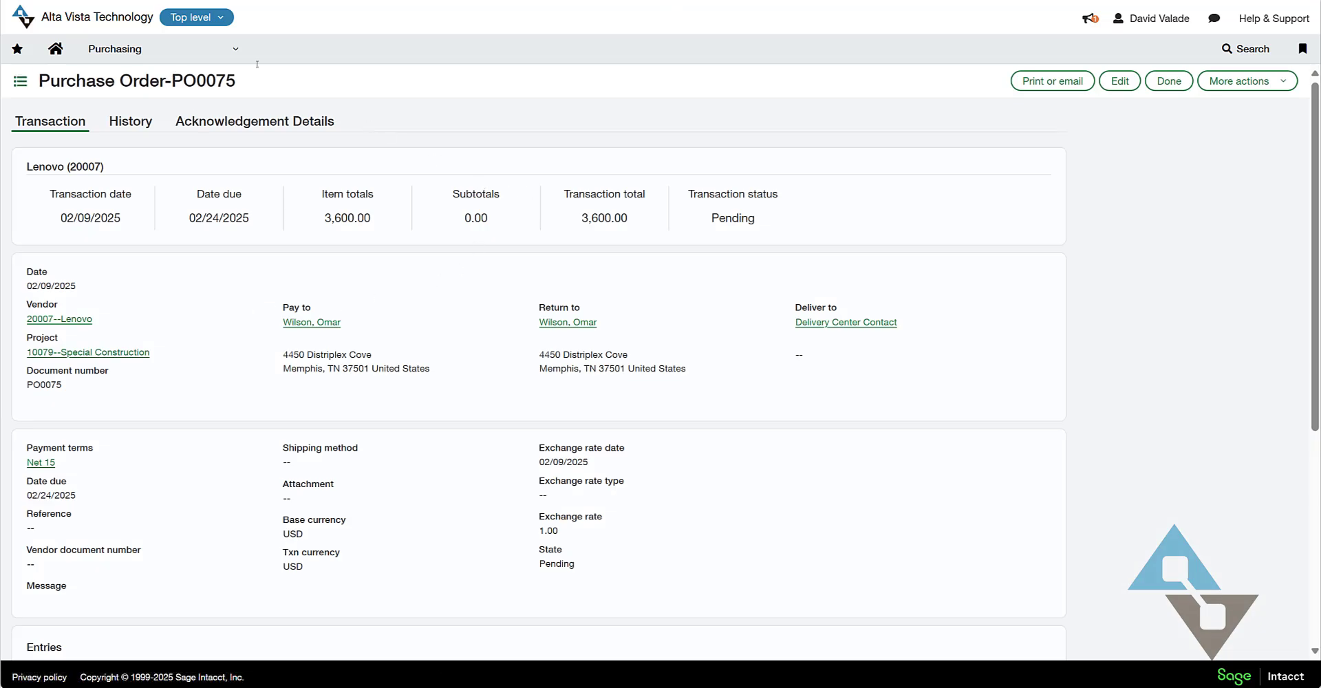
scroll(327, 332, "down", 2)
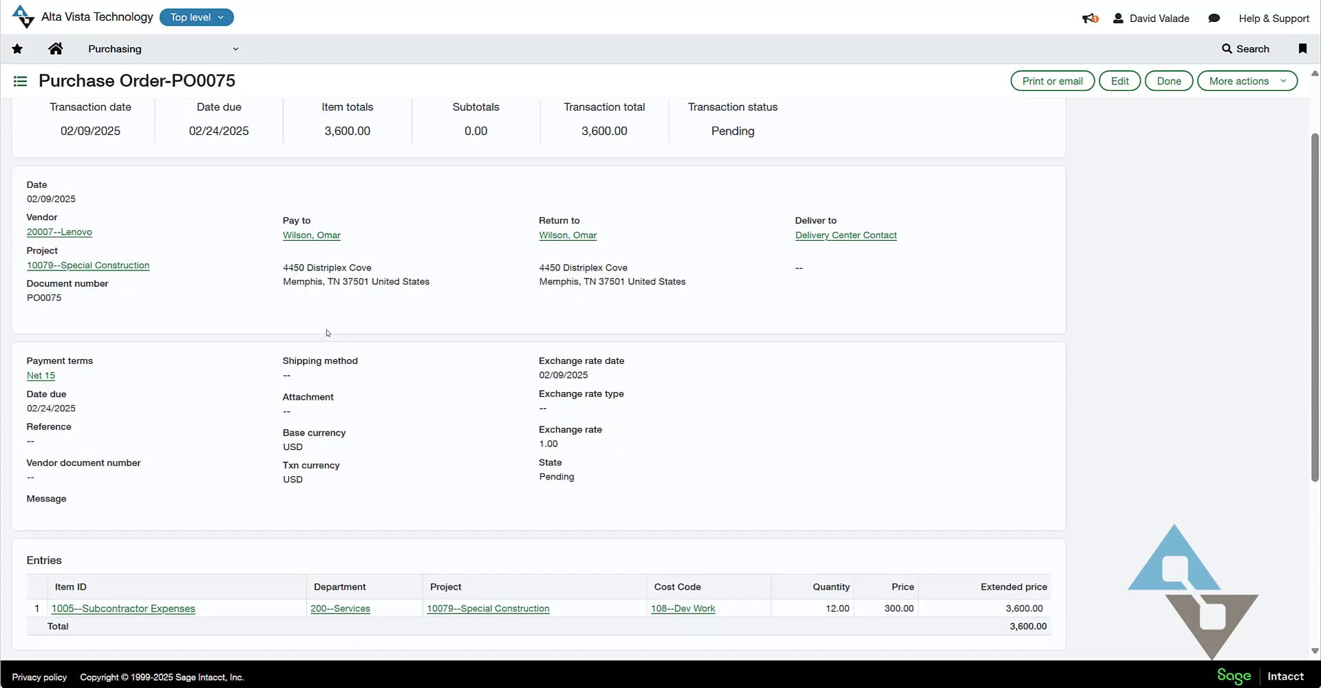
scroll(327, 332, "down", 1)
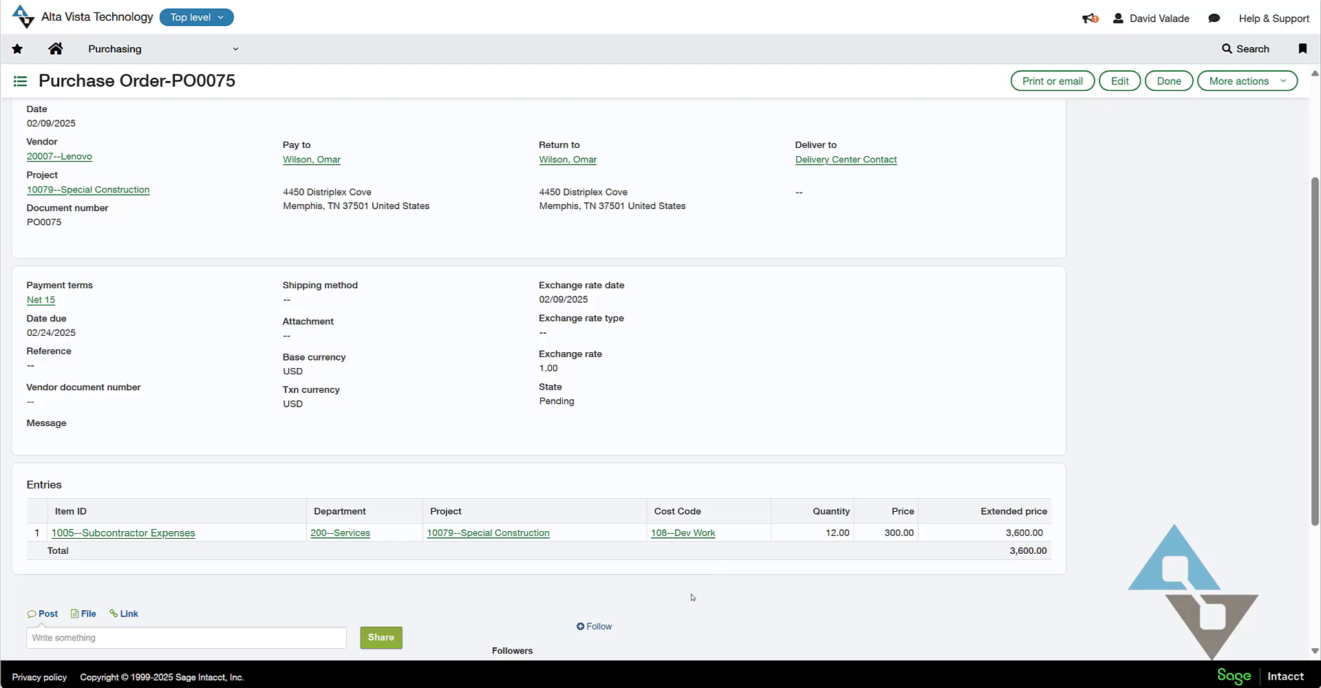
scroll(692, 597, "up", 1)
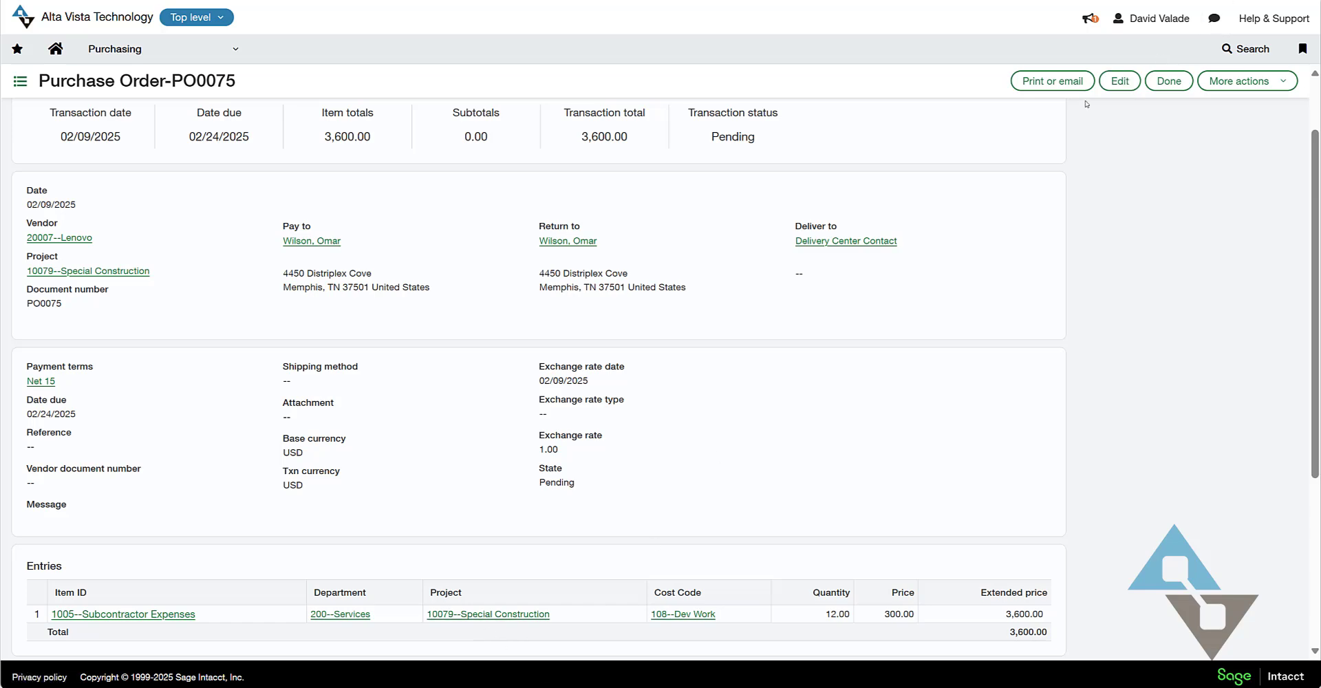
left_click(1167, 83)
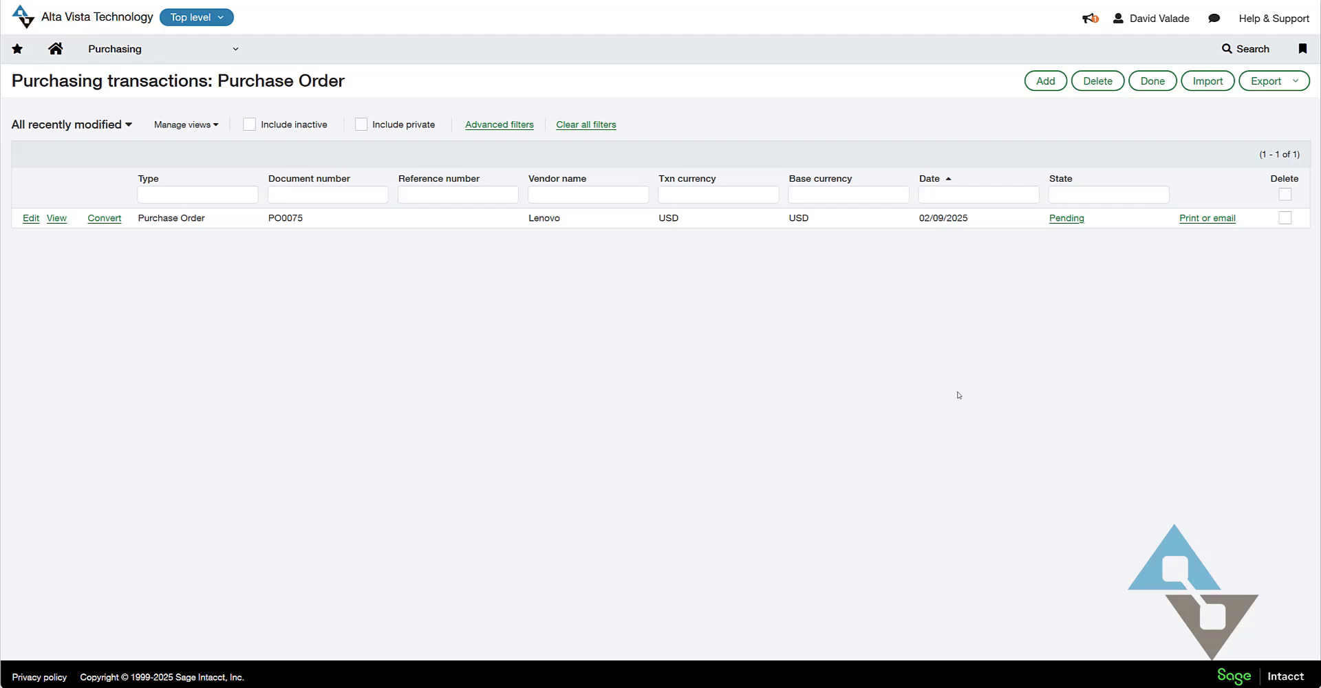
left_click(228, 39)
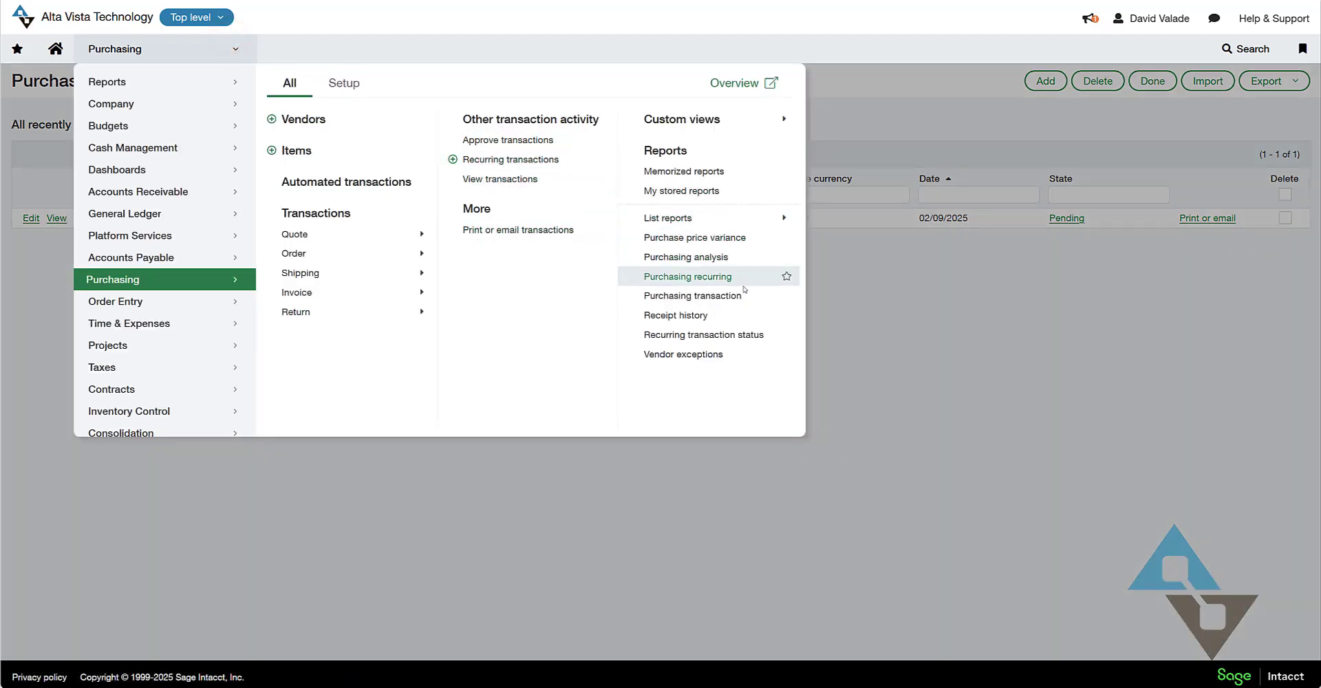
left_click(366, 84)
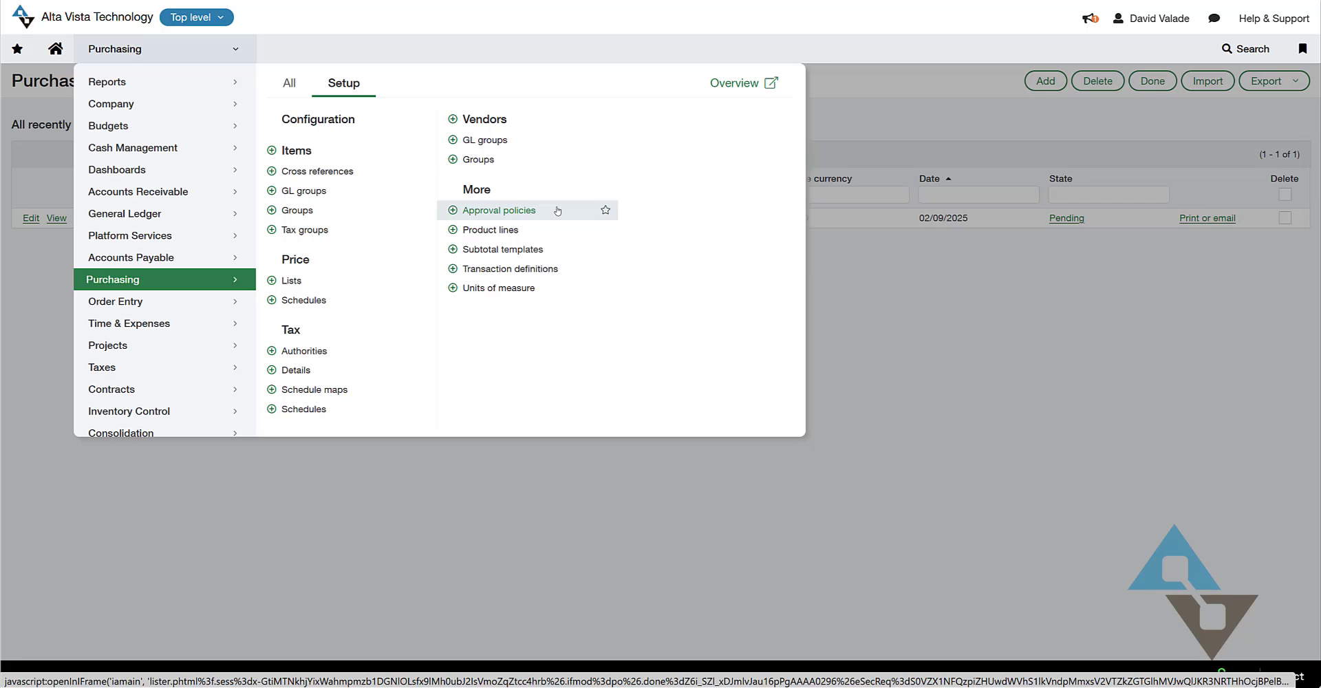
left_click(934, 324)
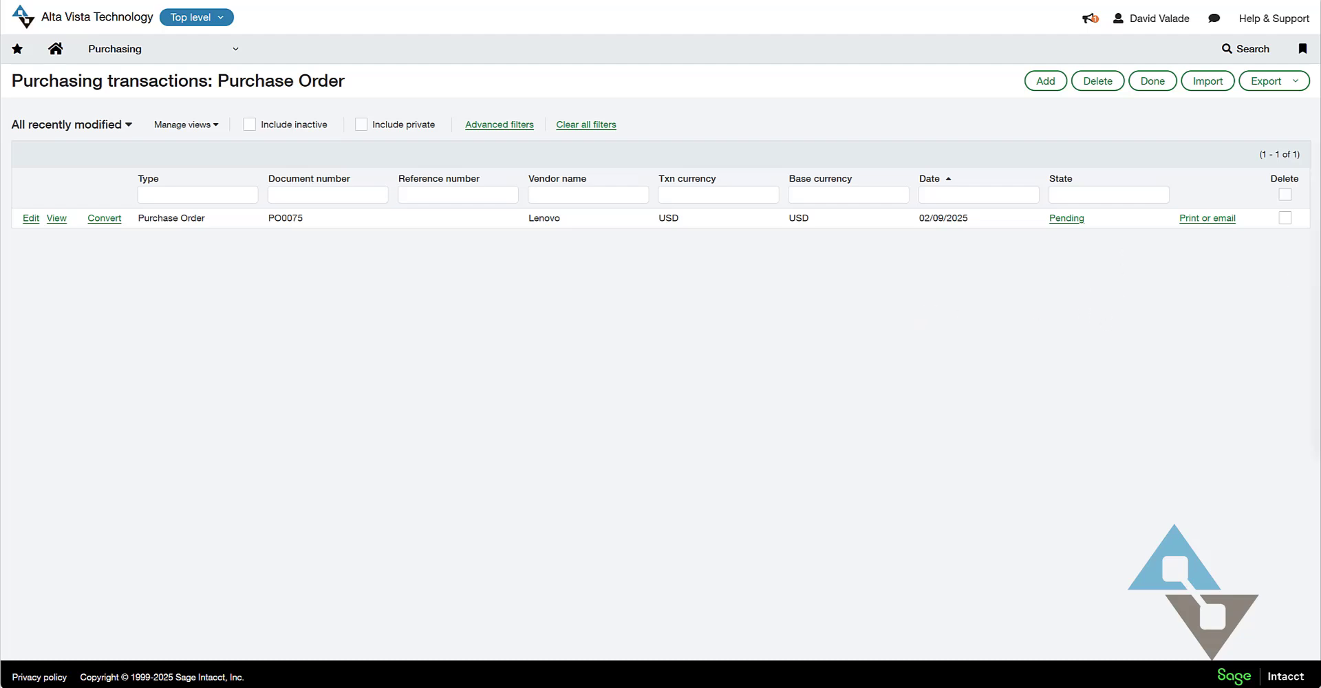
Switch to the Lenovo invoice PDF, examine its PO number, line item and total due, and close it
left_click_drag(1320, 78, 650, 33)
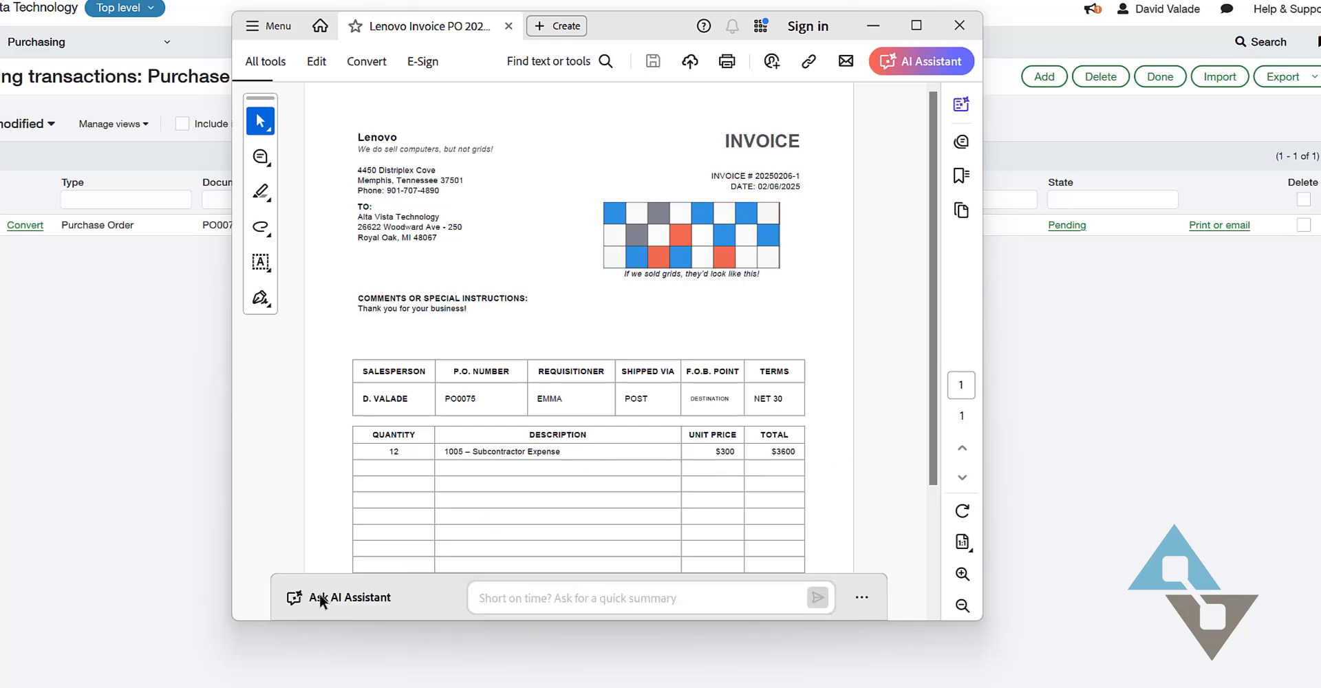
left_click(862, 597)
left_click(871, 567)
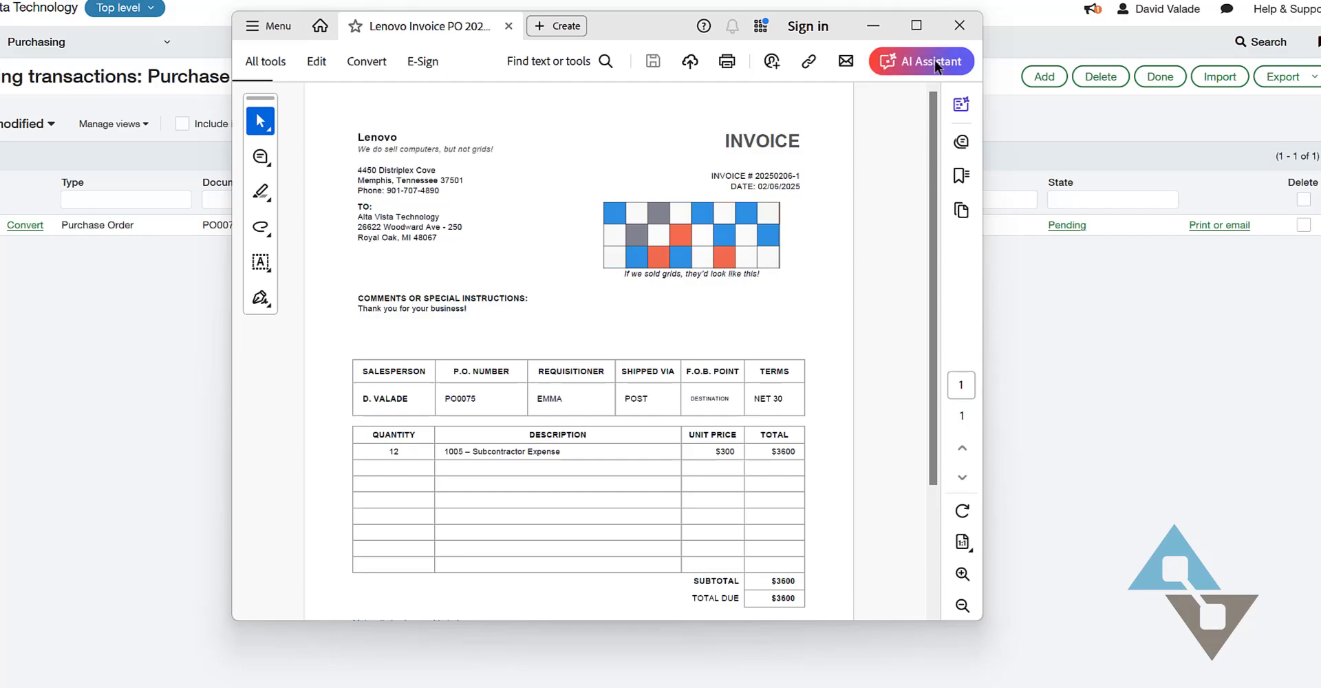
left_click(963, 27)
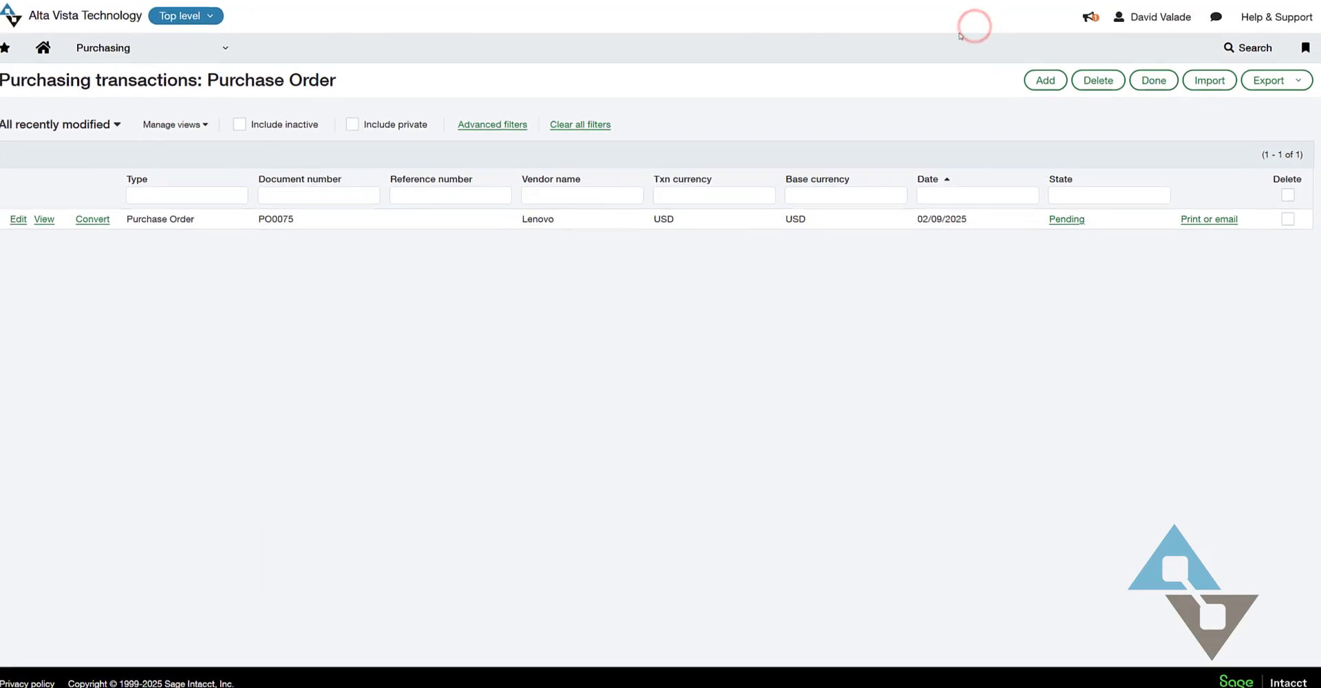
Open the automated transactions in Purchasing and upload the file Lenovo Invoice PO 20250206-1.pdf
left_click(166, 54)
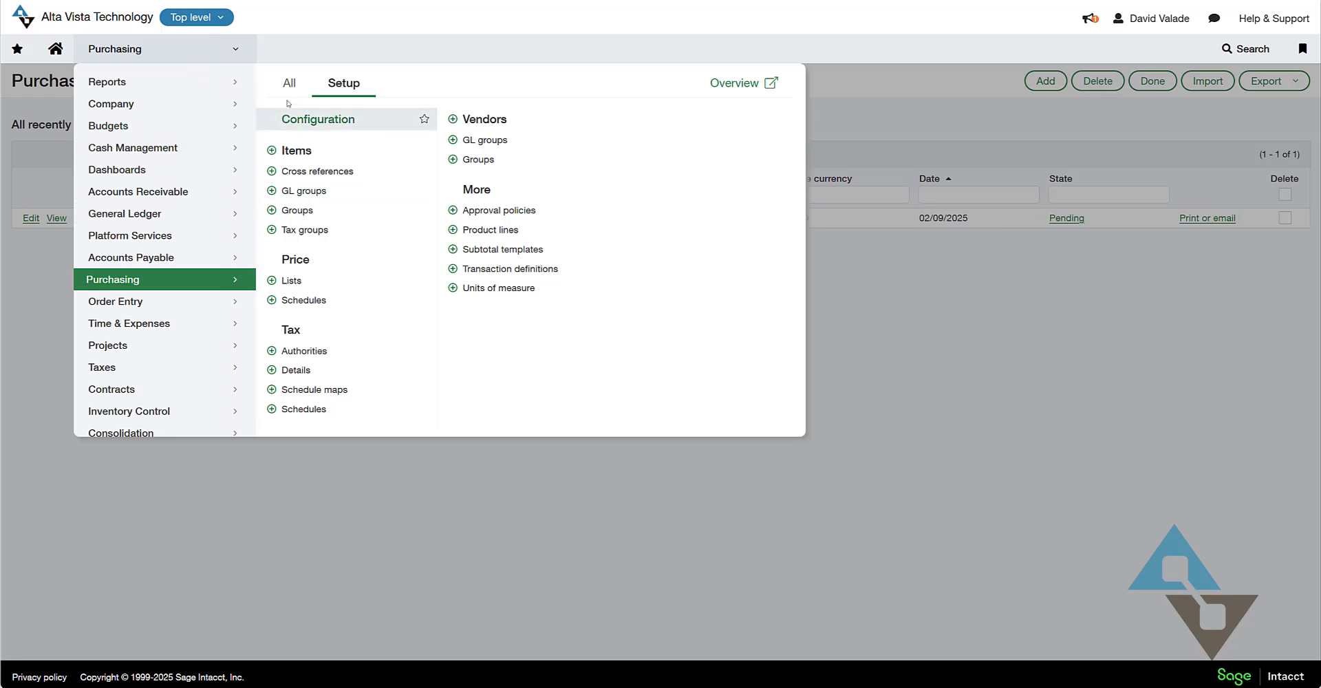
left_click(290, 82)
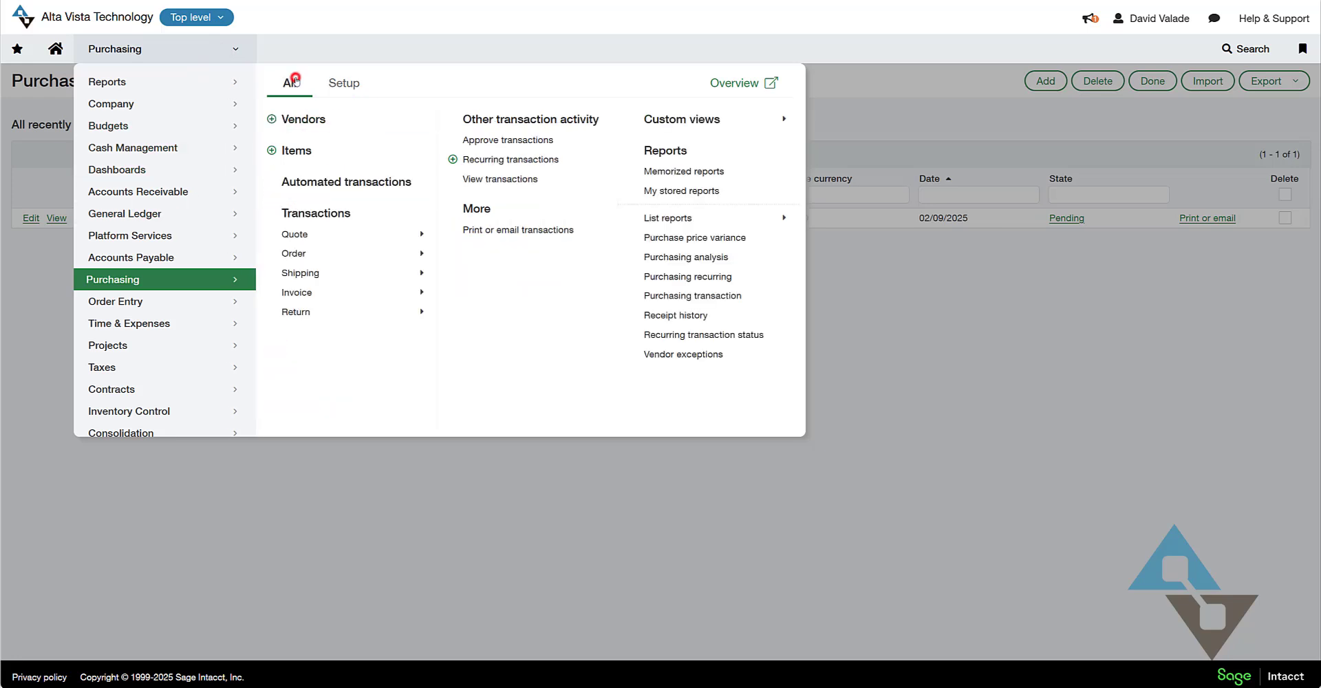
left_click(347, 182)
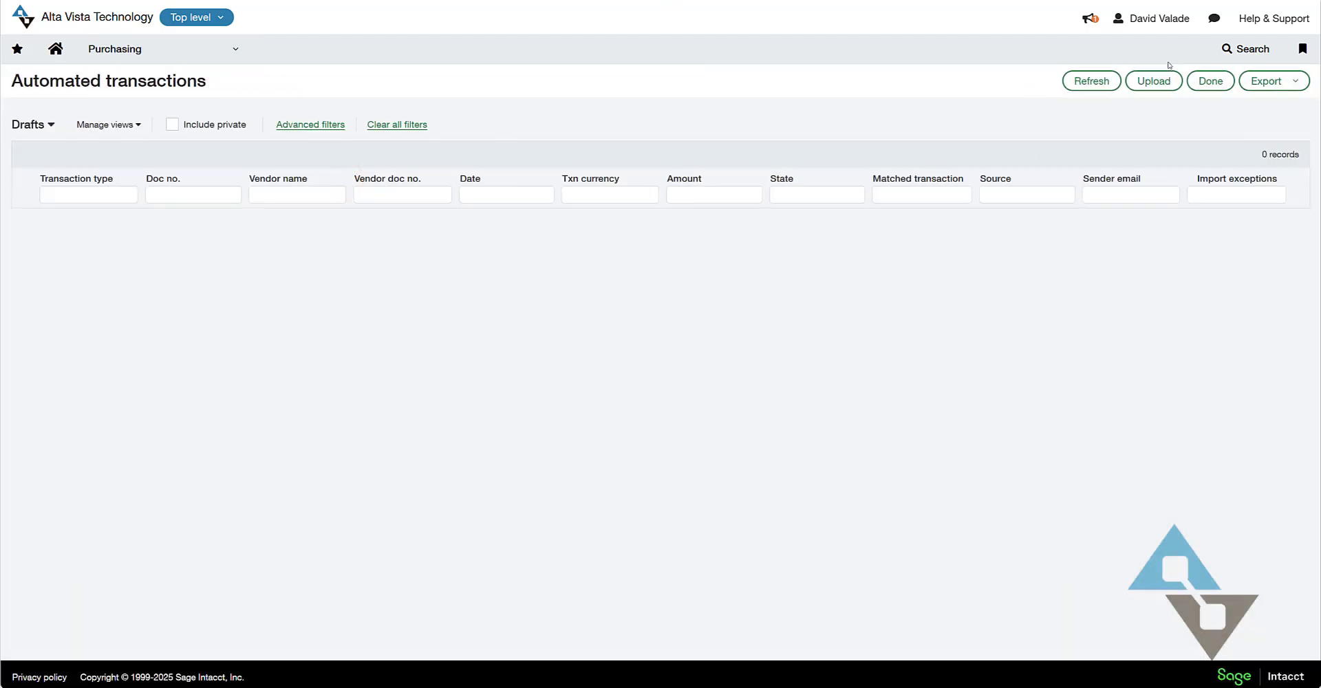
left_click(1152, 80)
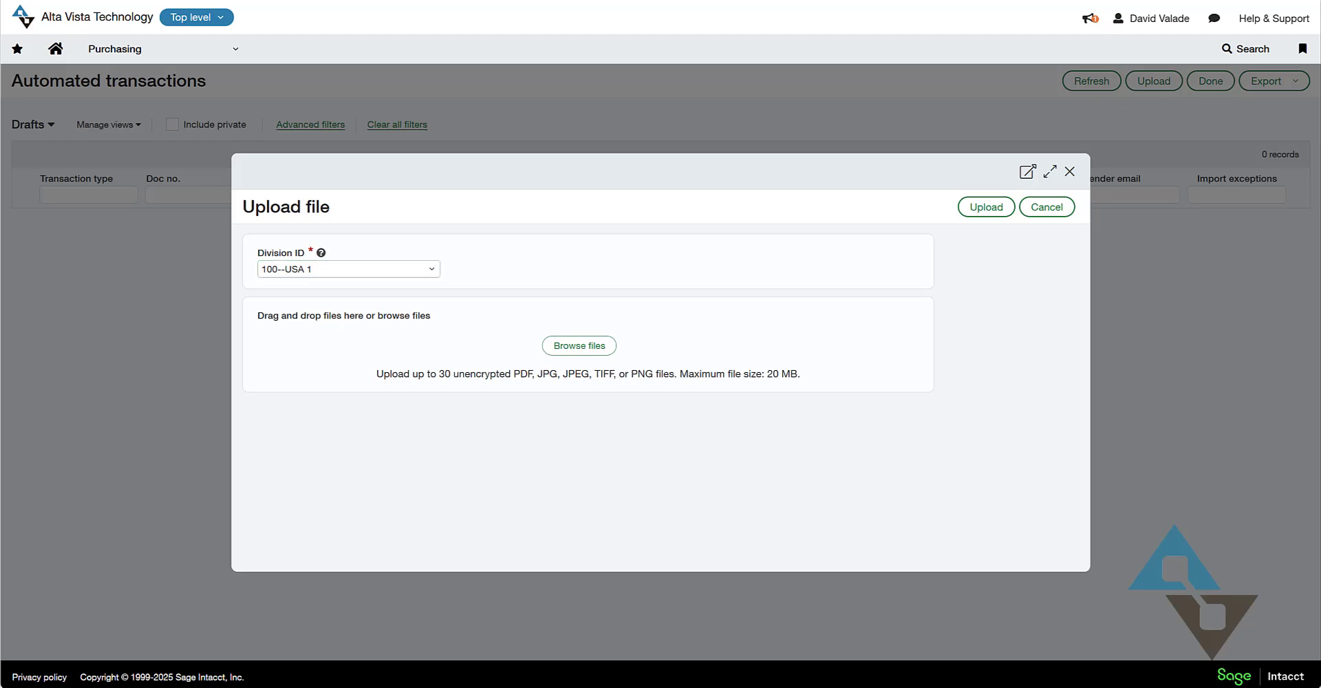
left_click_drag(1320, 244, 629, 346)
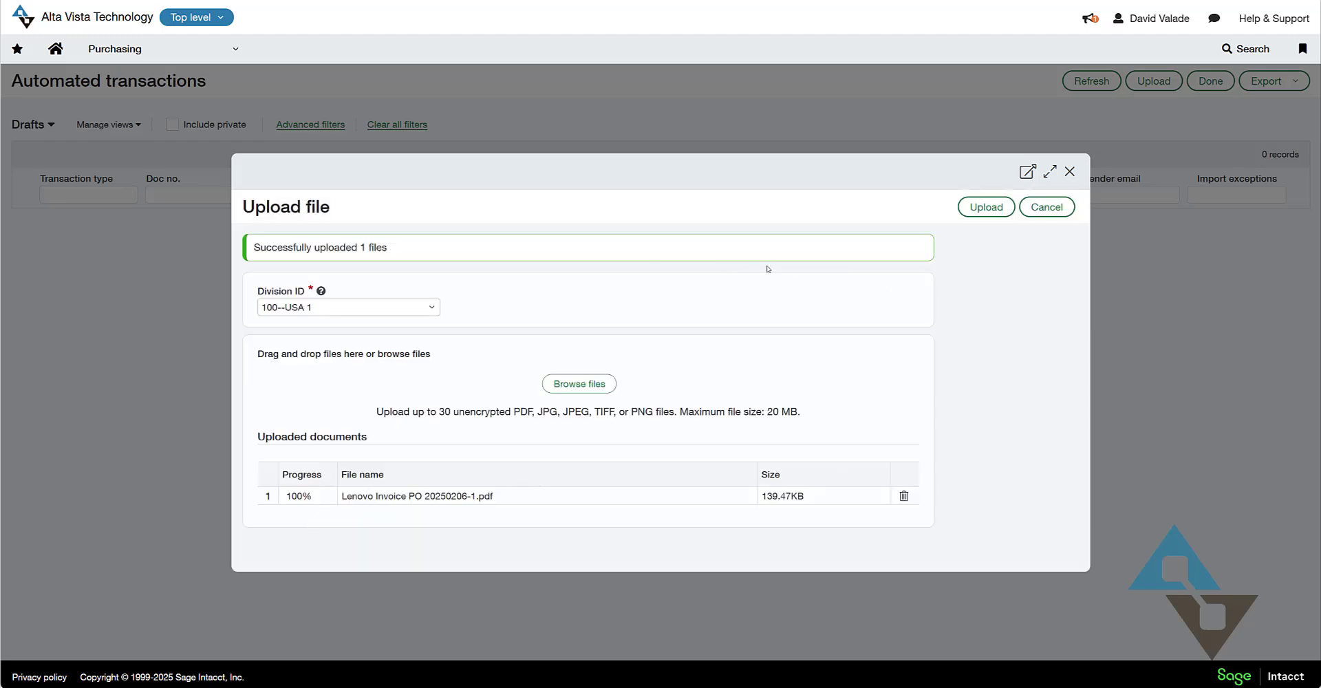
left_click(999, 210)
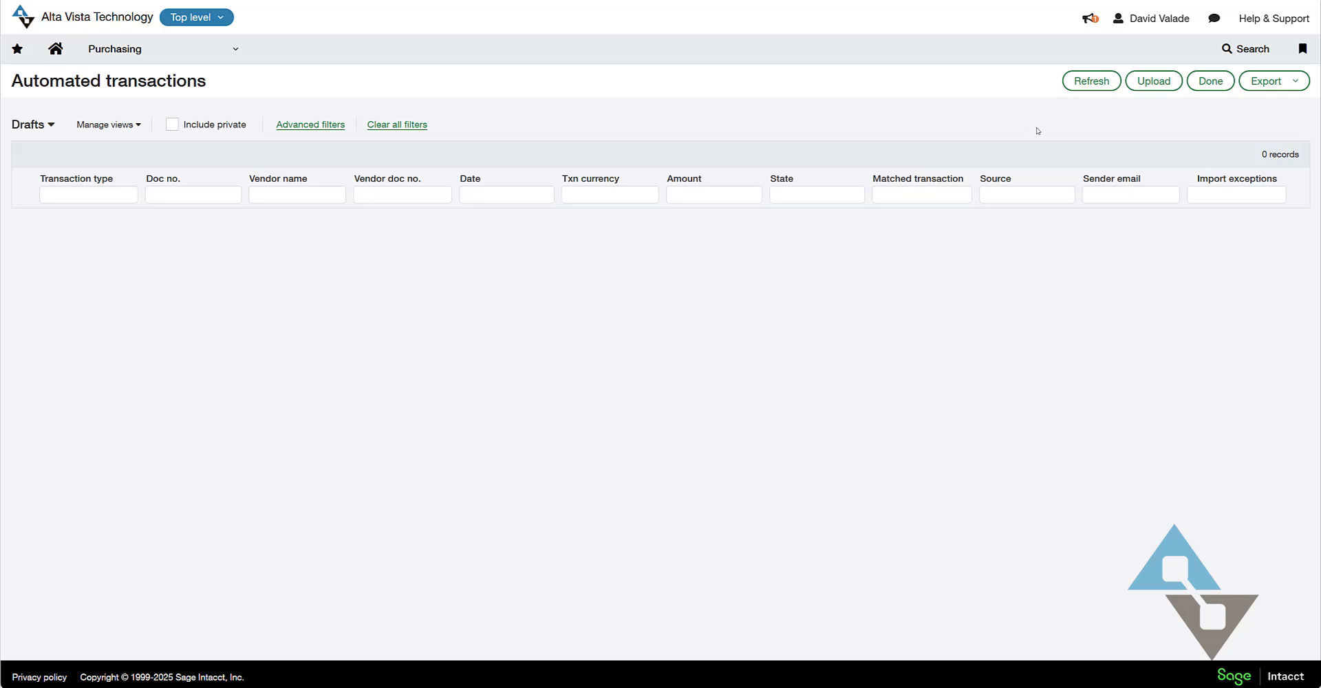
Refresh the automated transactions list until the uploaded file is analyzed, and open the draft Lenovo vendor invoice for editing
left_click(1078, 82)
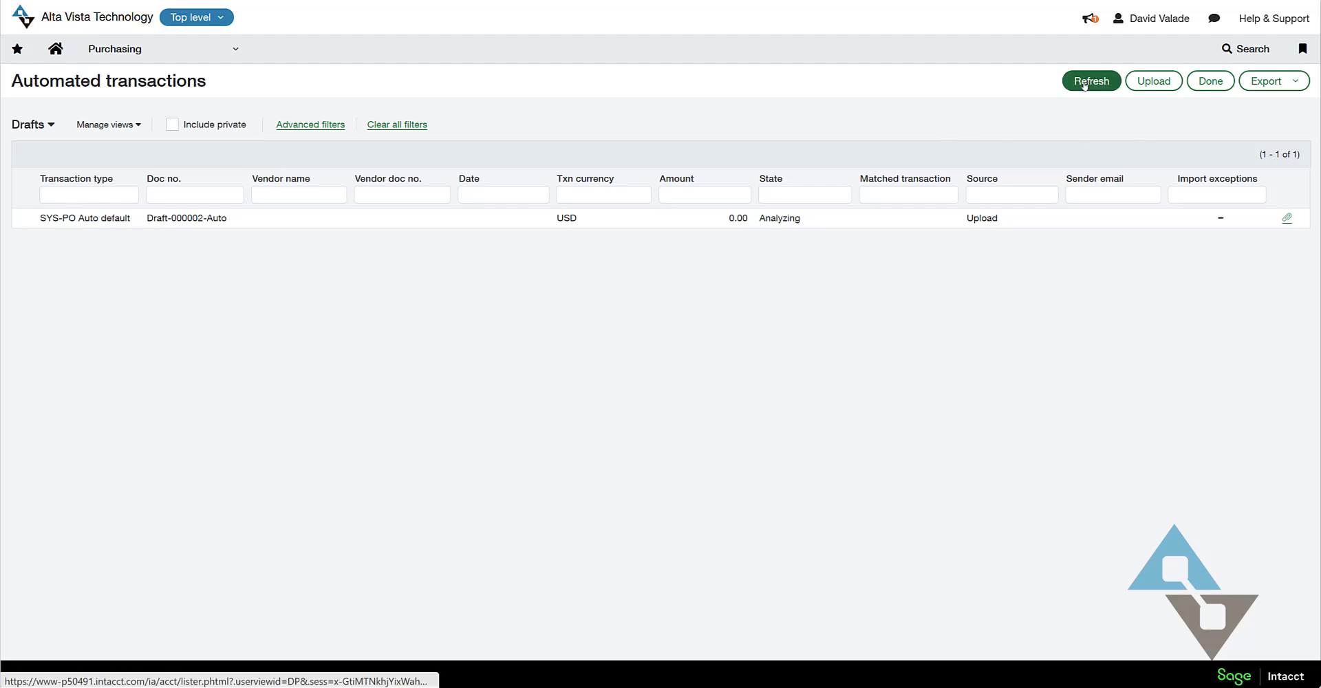
left_click(1084, 84)
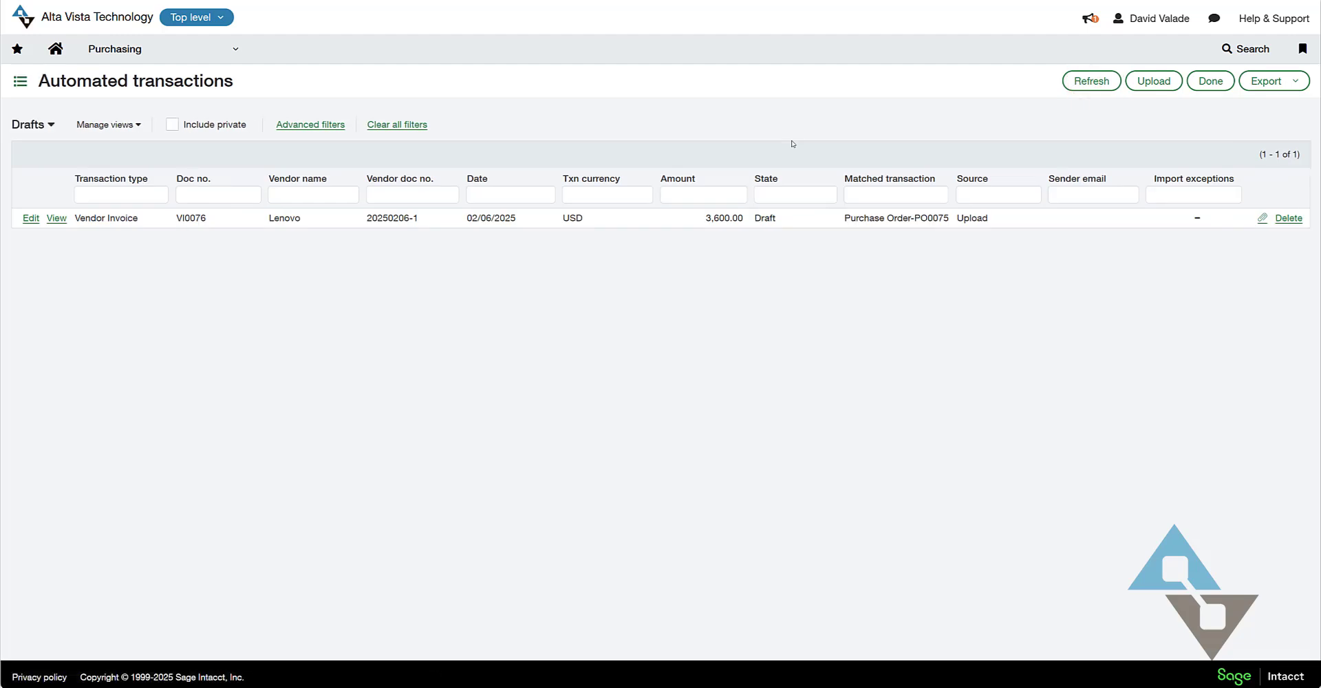
left_click(896, 187)
left_click(30, 218)
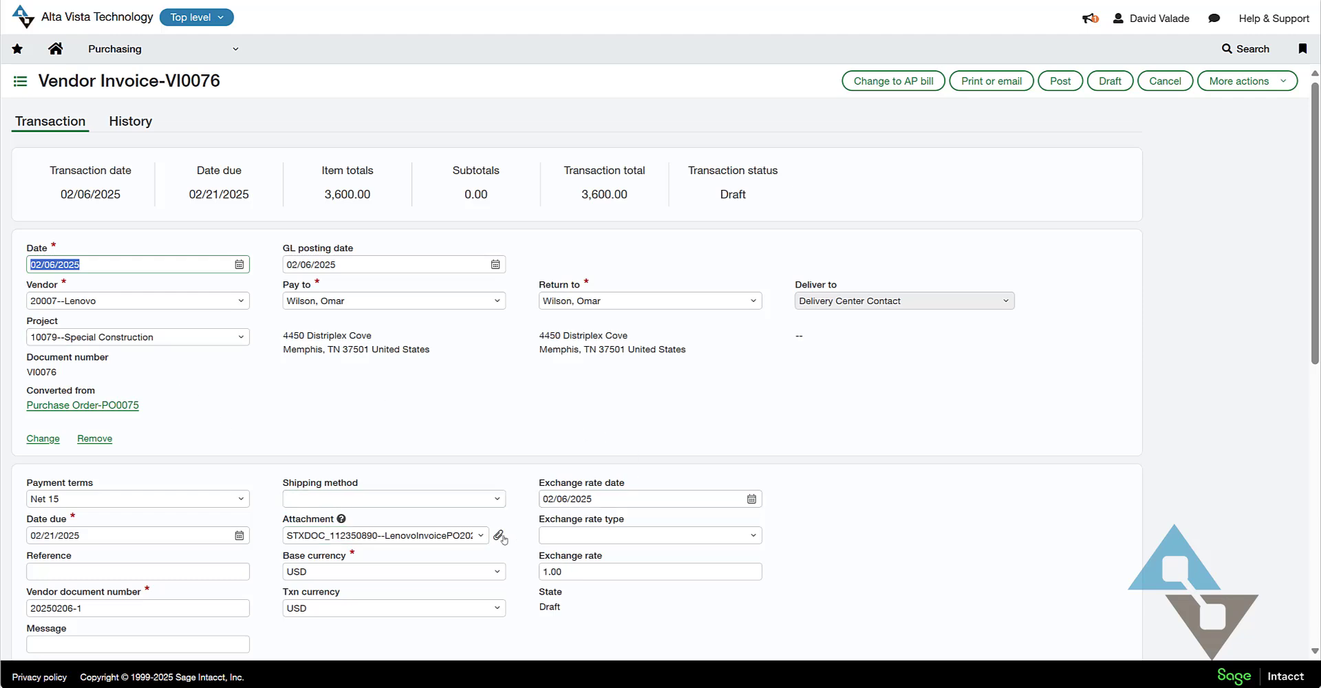
Display the attached invoice beside the draft and compare it with the draft's header fields, line quantity, price and total
left_click(501, 536)
left_click(501, 536)
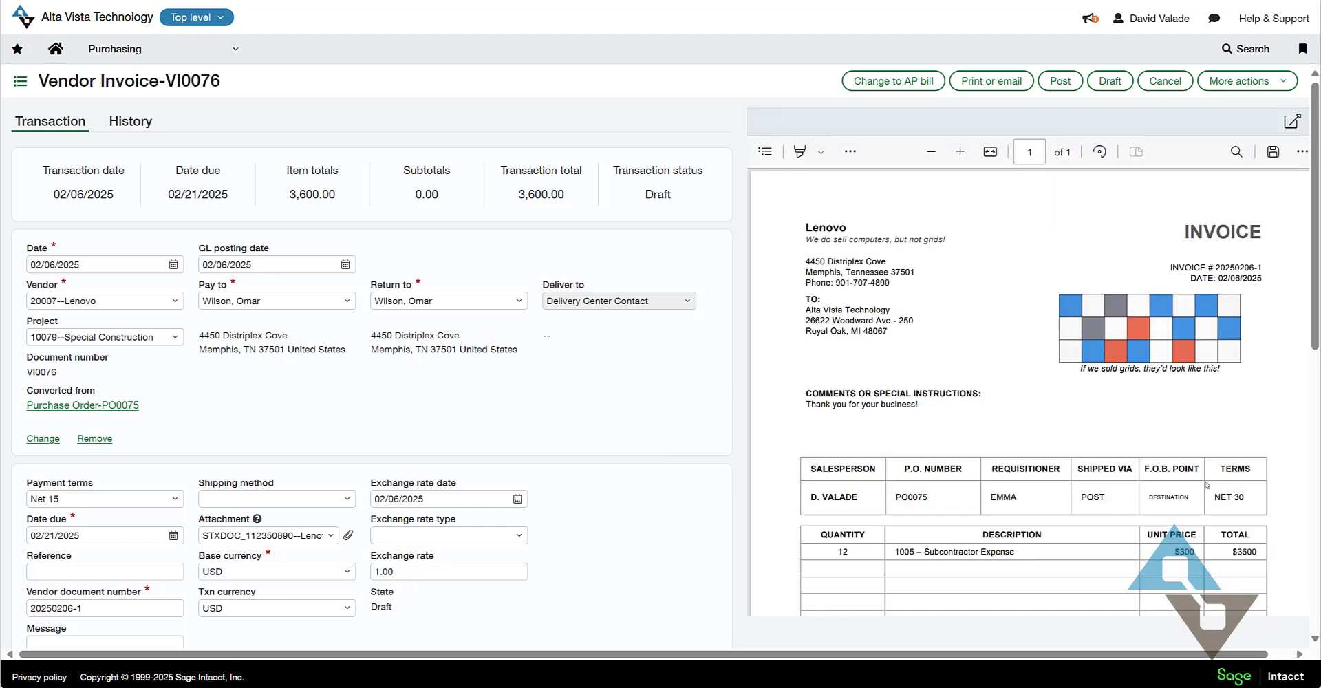
scroll(1207, 487, "down", 3)
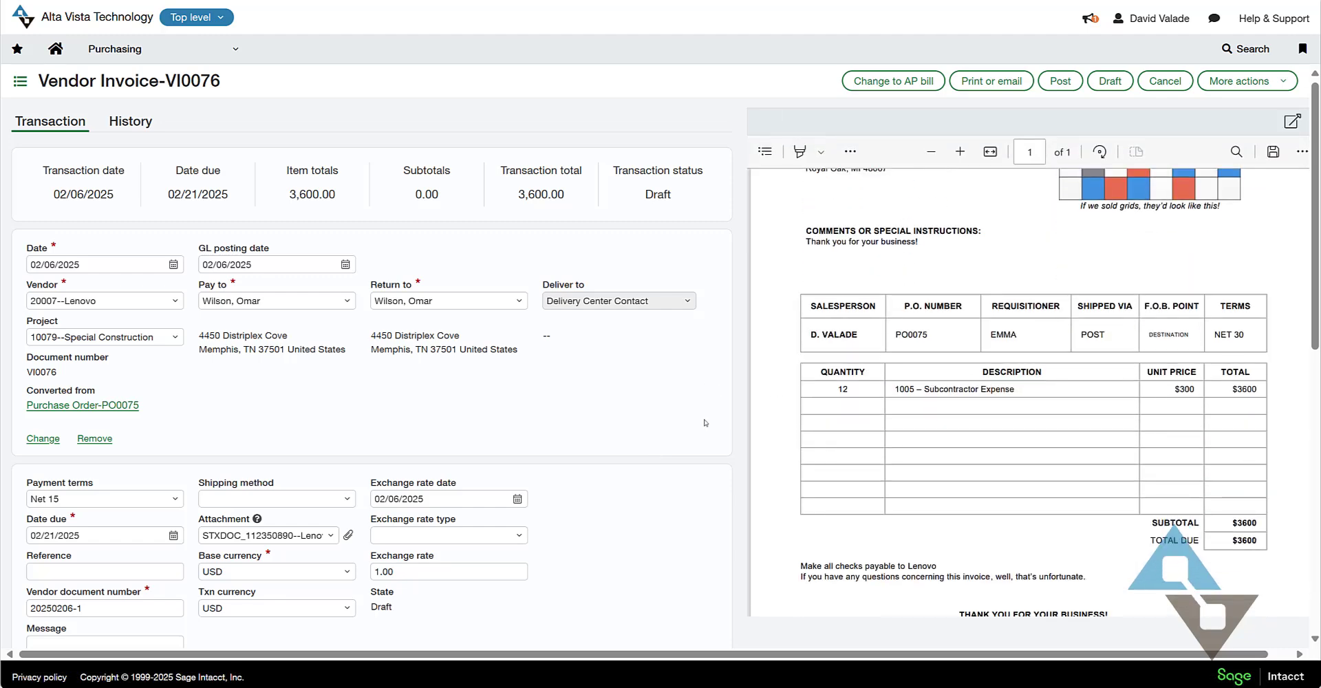
scroll(653, 456, "down", 3)
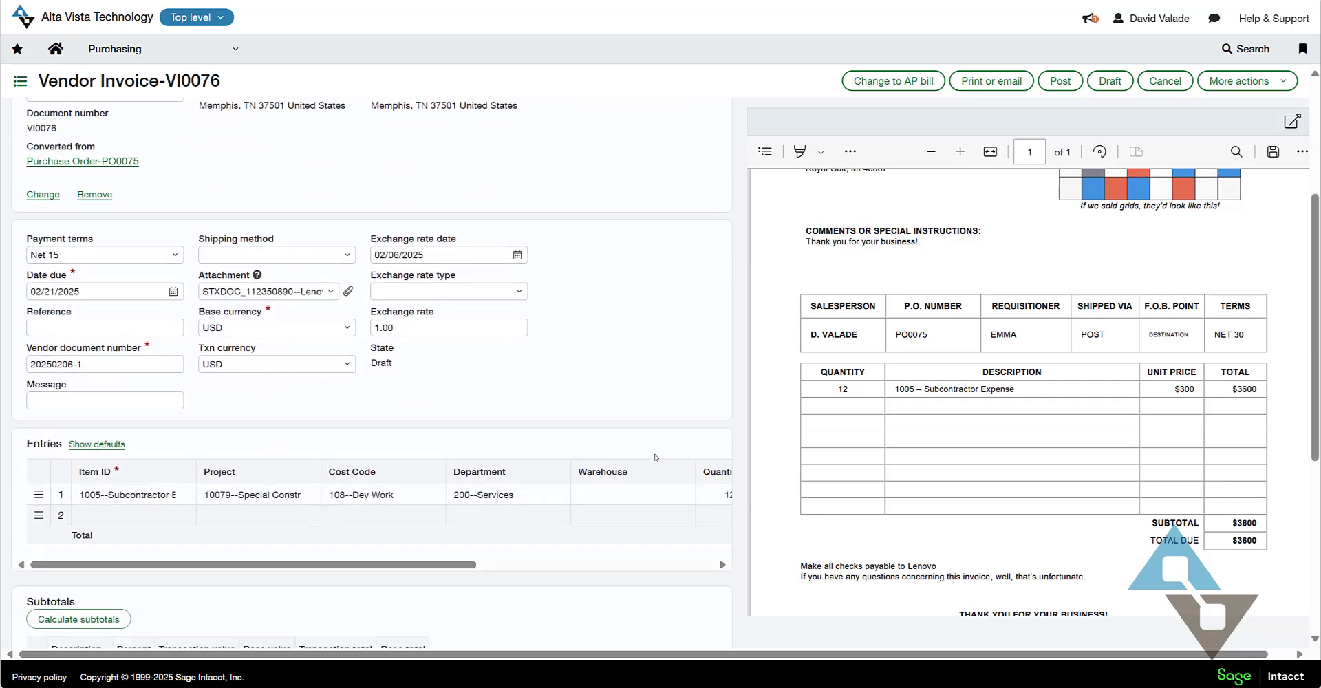
left_click(404, 561)
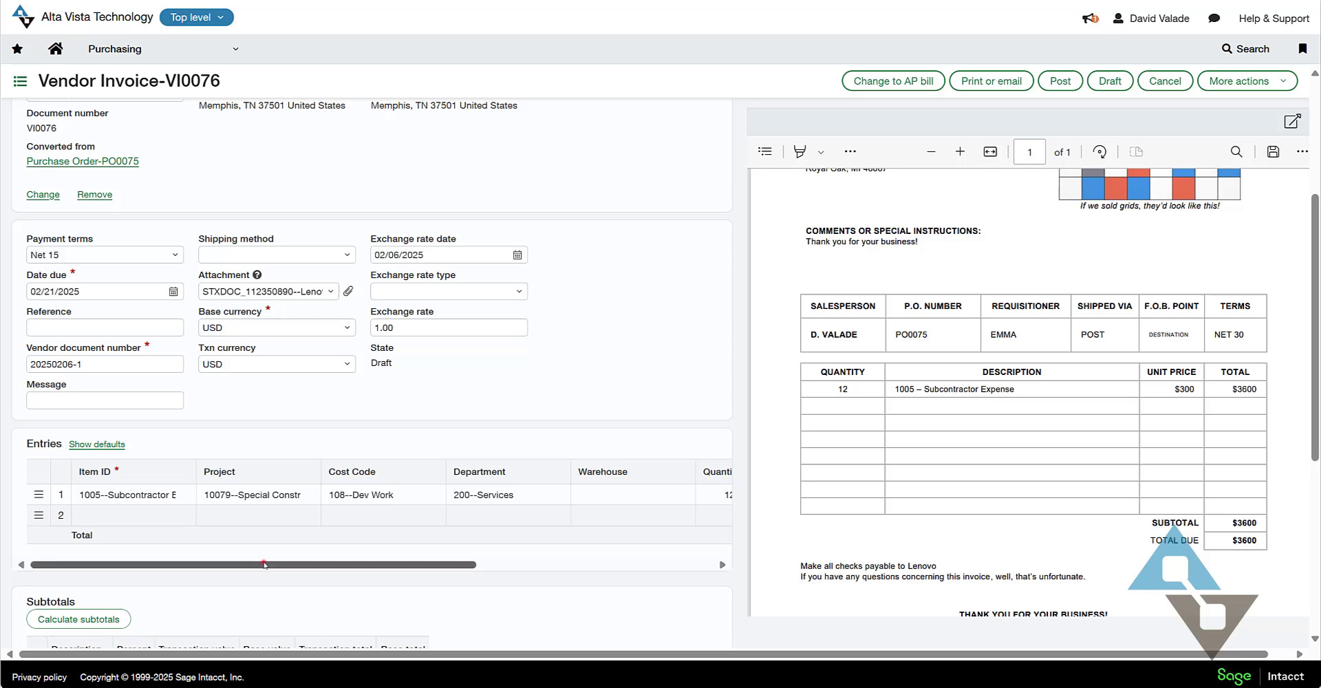
left_click_drag(265, 564, 620, 570)
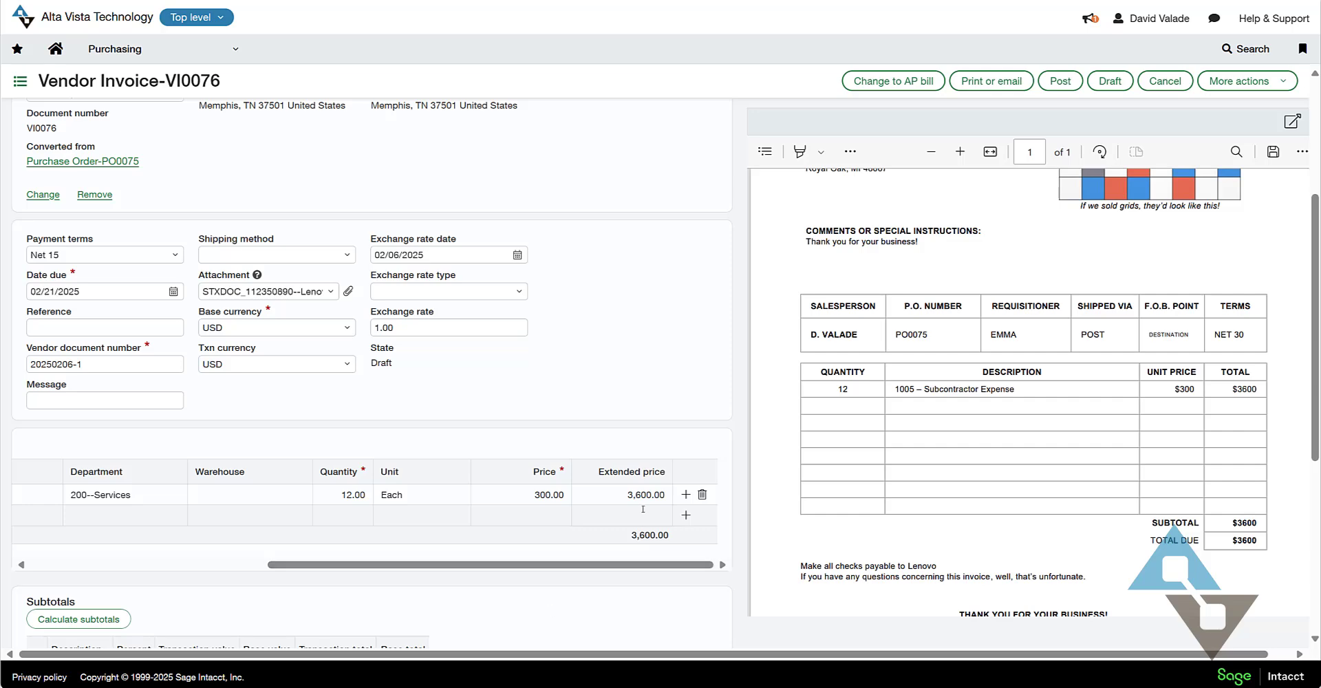
scroll(642, 509, "up", 3)
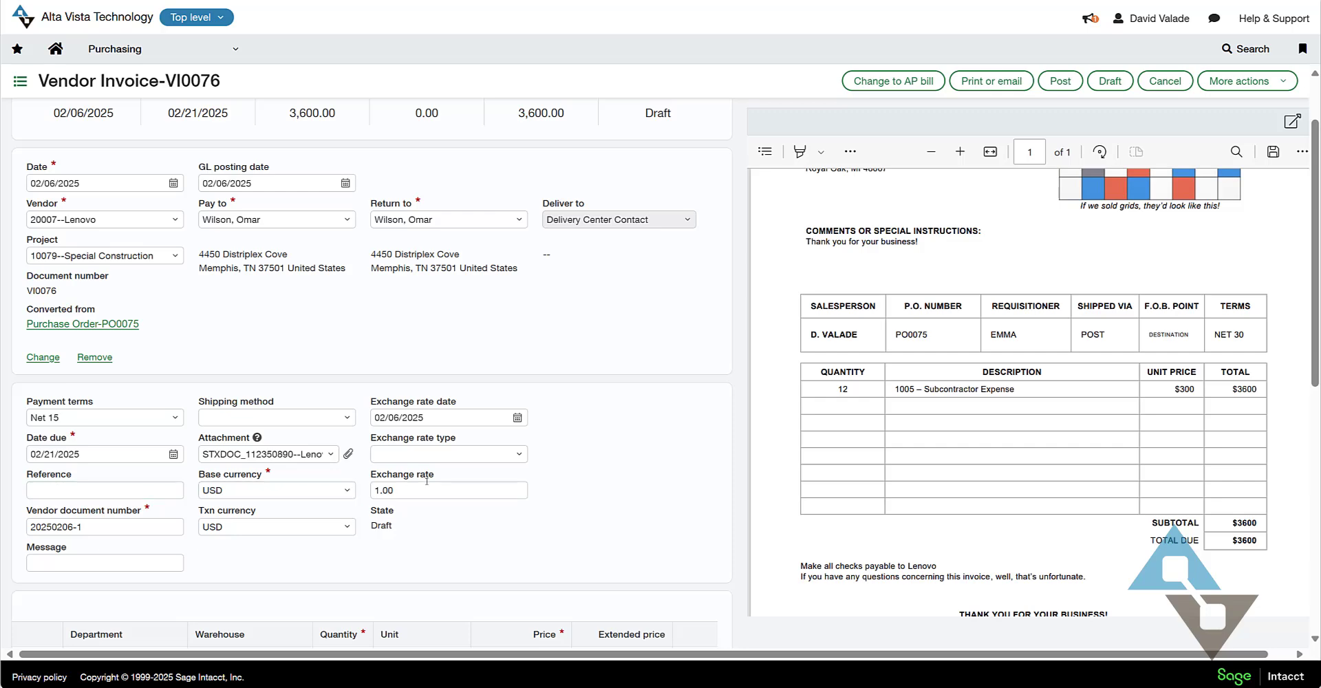
scroll(420, 485, "down", 1)
scroll(429, 484, "up", 2)
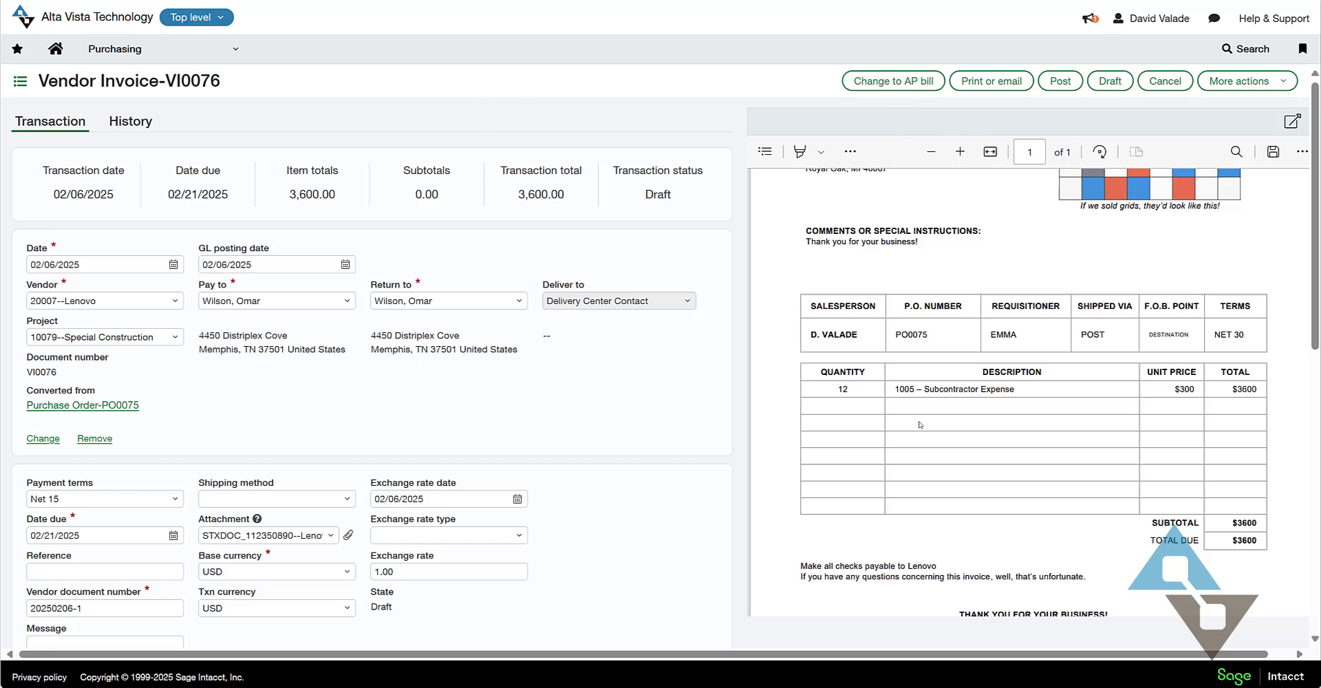
Post the Lenovo vendor invoice and check it under the All view of automated transactions before returning to the Drafts view
left_click(1067, 83)
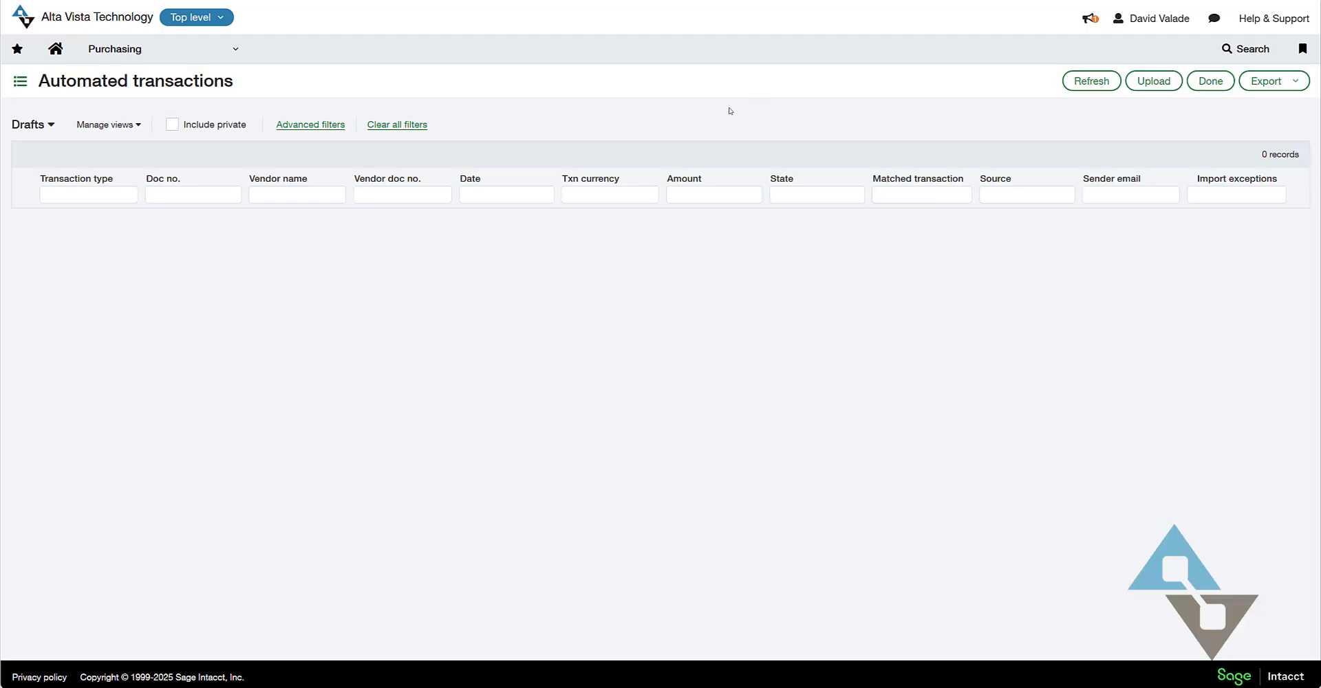
left_click(48, 125)
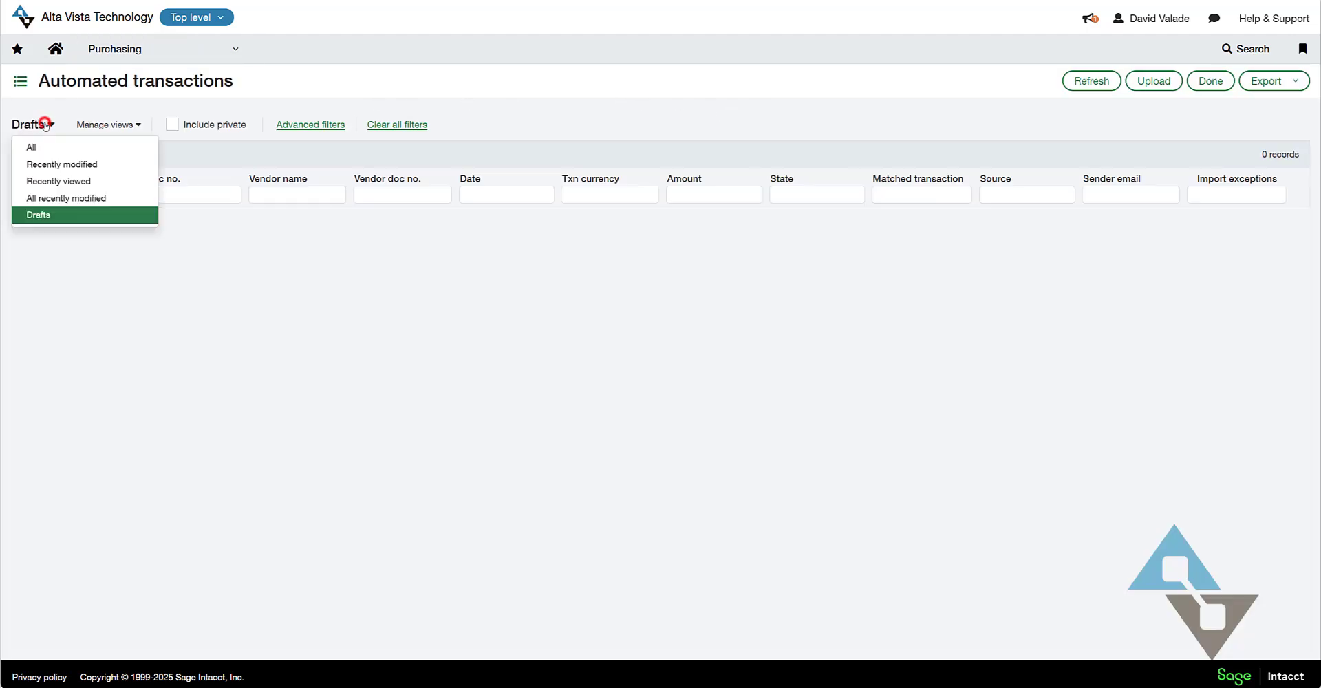
left_click(60, 147)
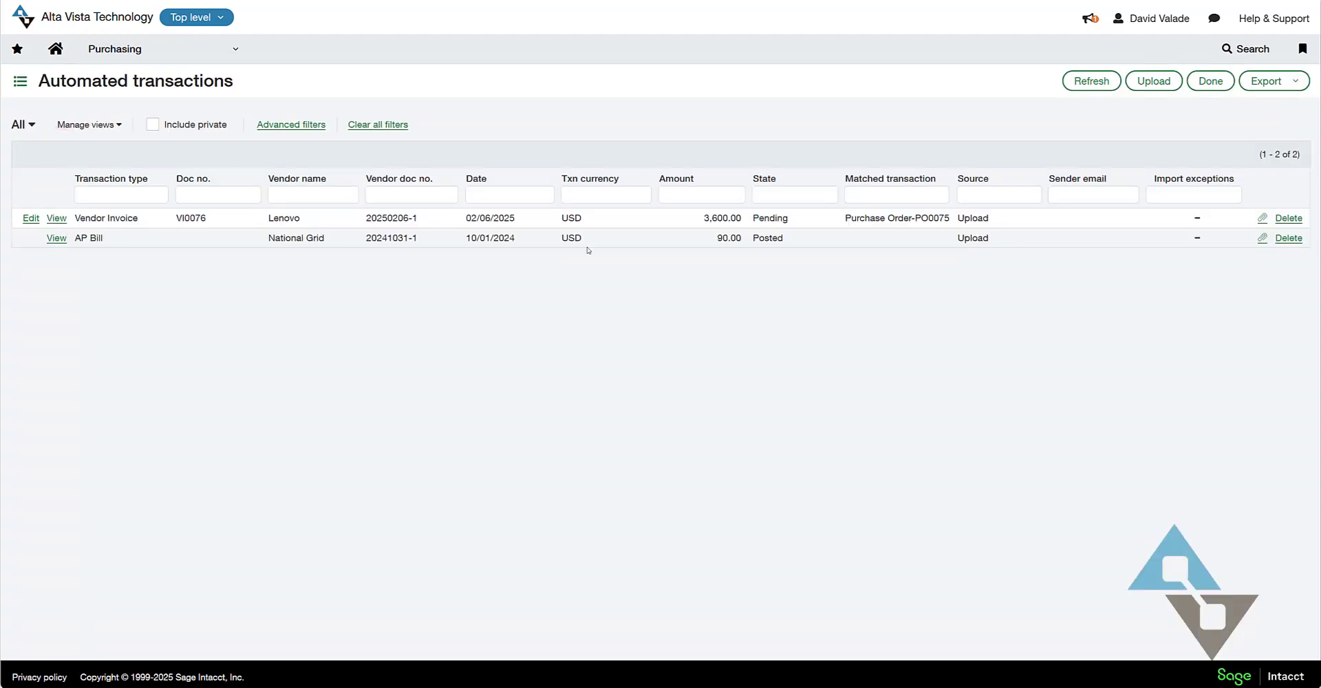
left_click(26, 122)
left_click(43, 218)
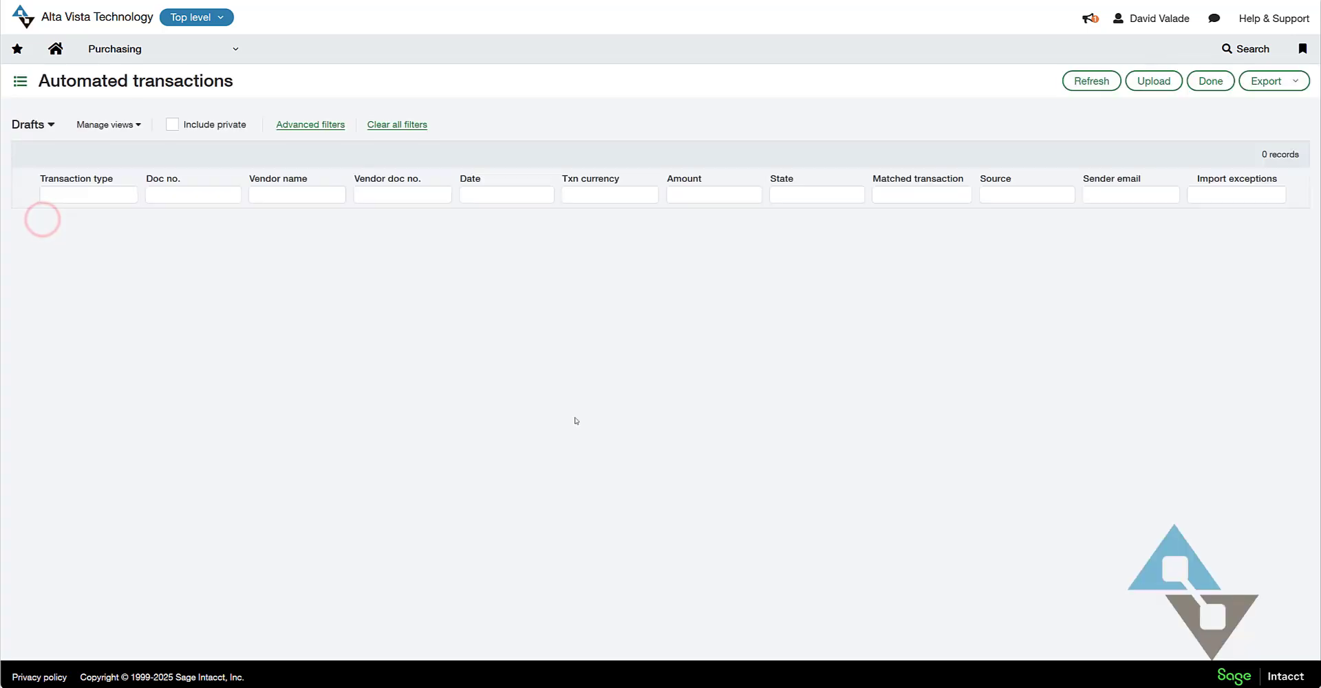